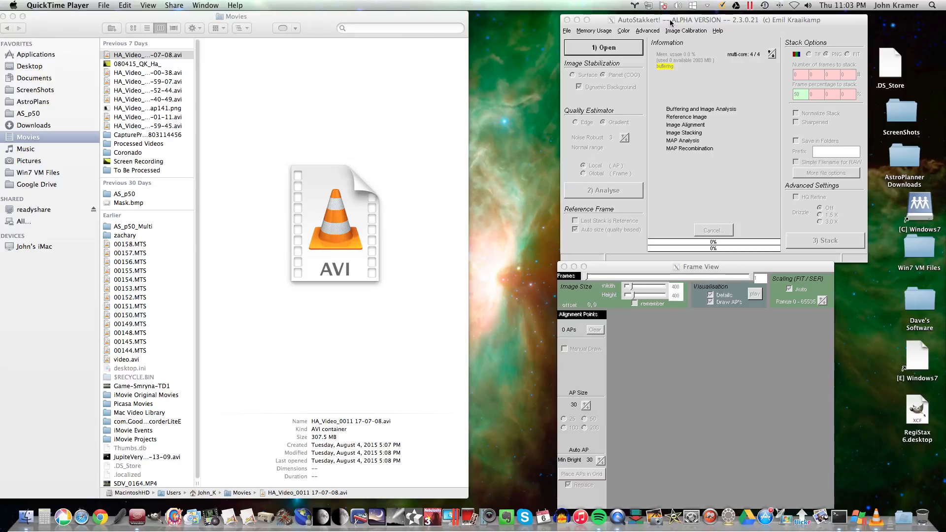
Step: Arrange the AutoStakkert main window and the Frame View window beside the Finder's Movies window
left_click_drag(670, 22, 580, 20)
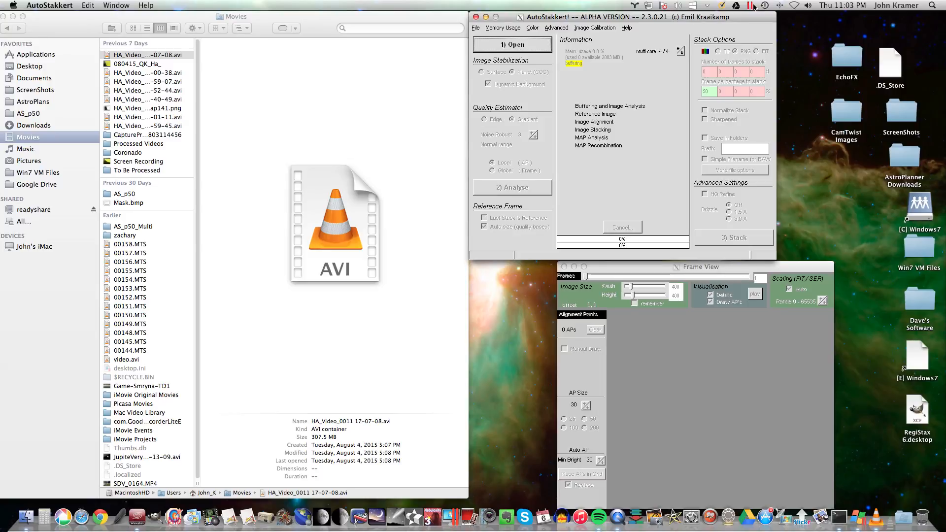
left_click_drag(802, 267, 716, 263)
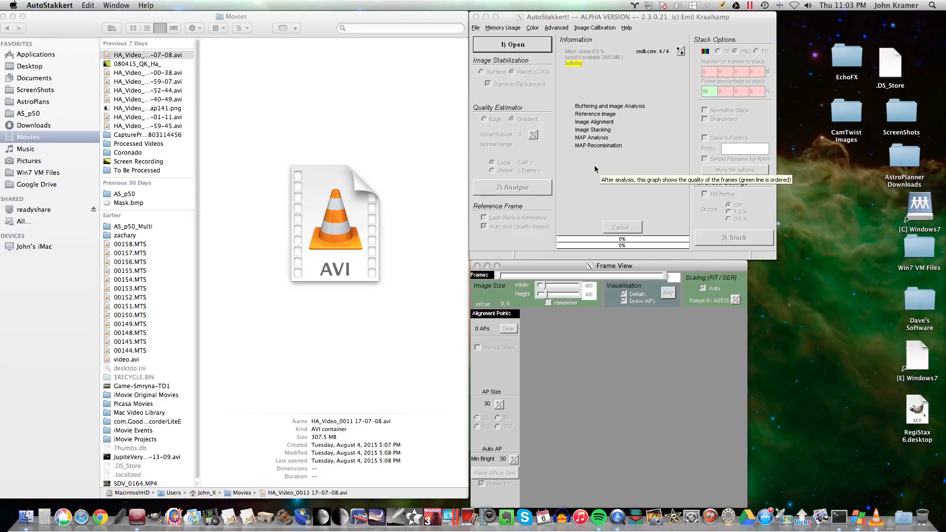
Step: Try to load HA_Video_0011 17-07-08.avi by dropping it from the Movies folder onto AutoStakkert's main and Frame View windows
left_click(234, 83)
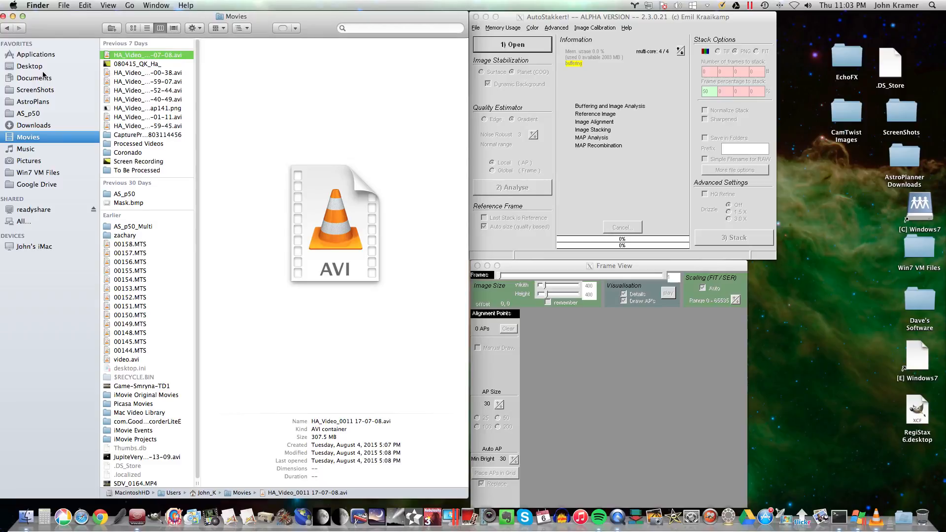
key("super+Tab")
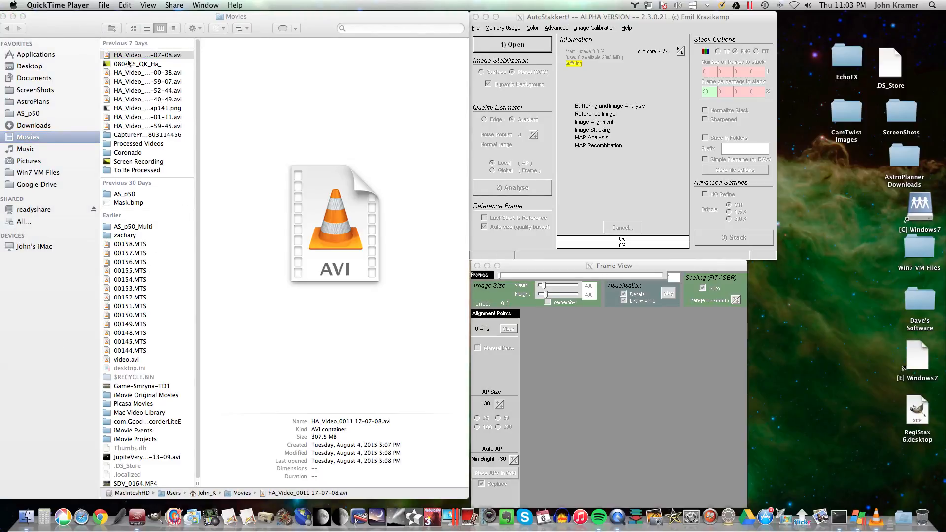
left_click_drag(129, 56, 634, 202)
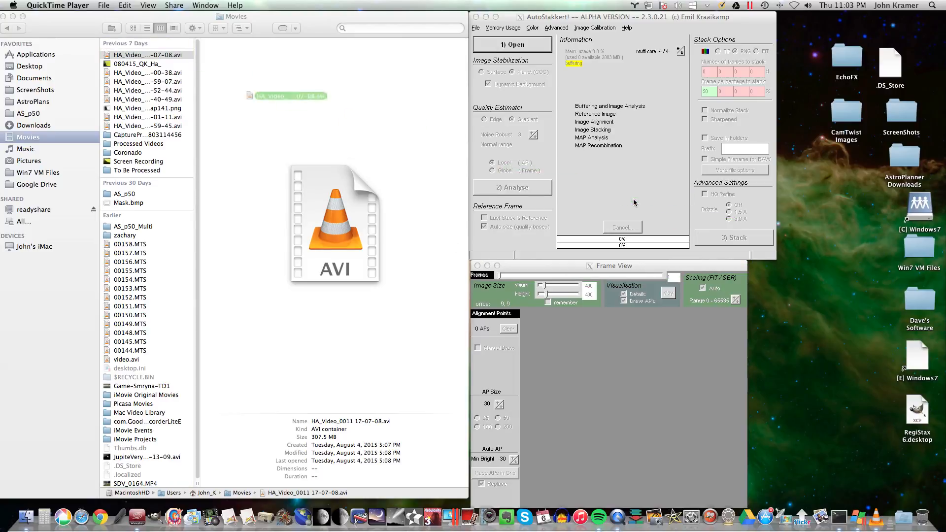
left_click_drag(153, 55, 627, 386)
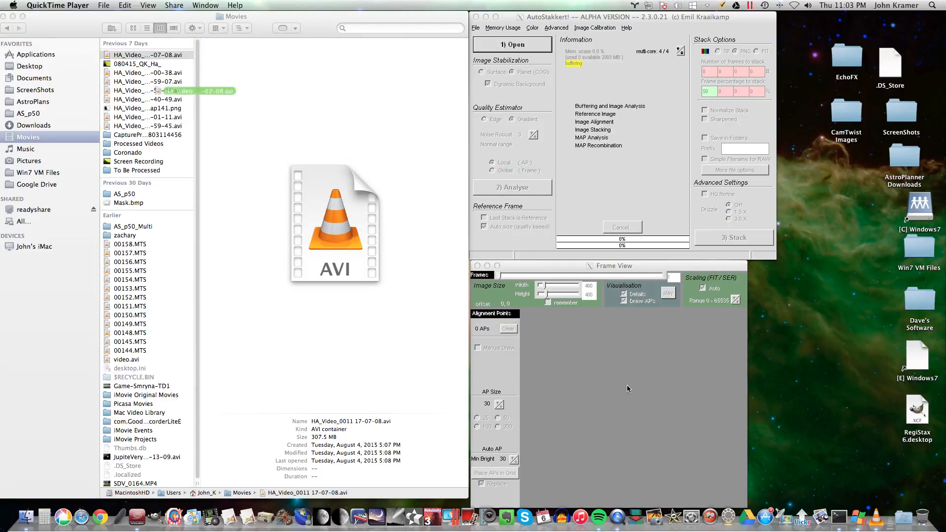
Step: Open HA_Video_0011 17-07-08.avi from the Movies folder and move its frame window clear of the main window
left_click(511, 46)
left_click(511, 46)
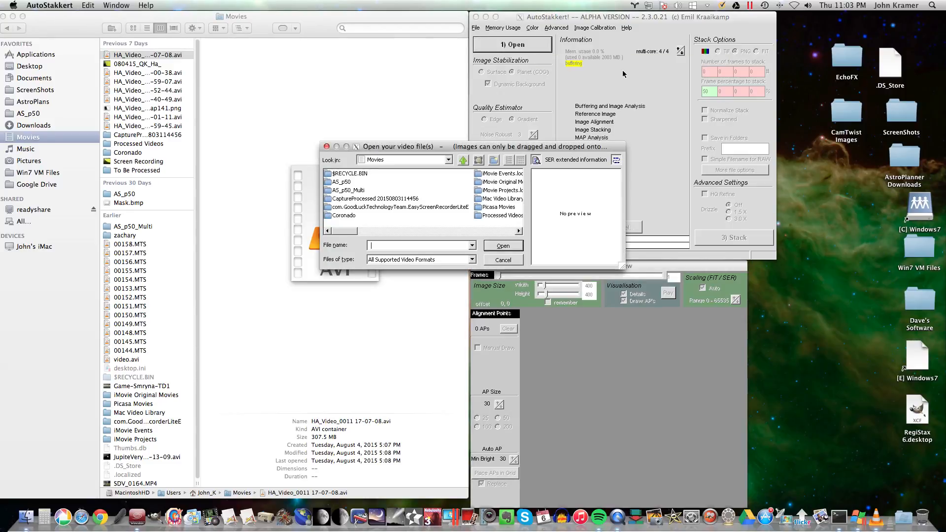
left_click_drag(343, 234, 473, 235)
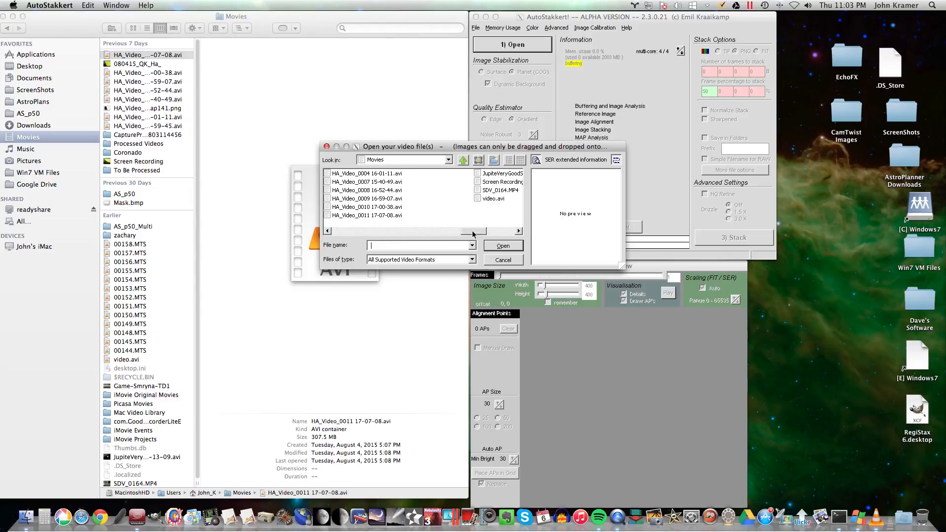
left_click(383, 217)
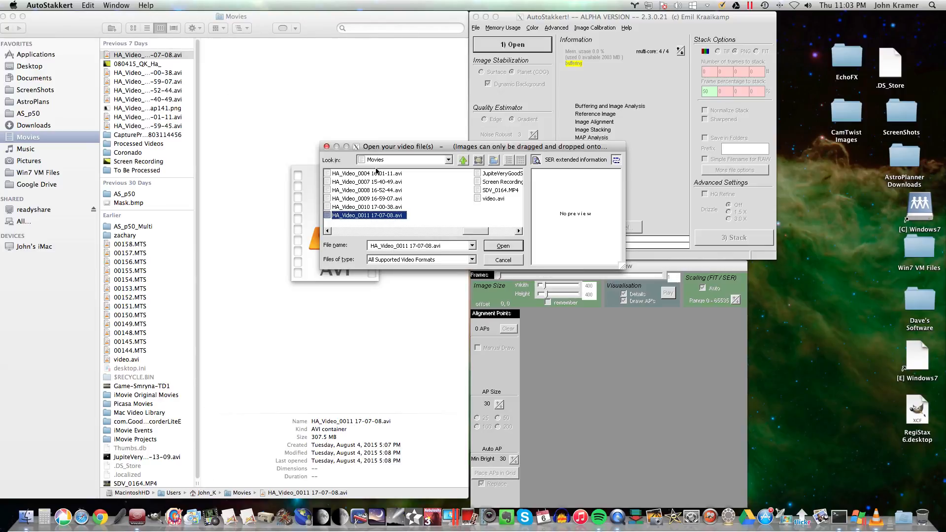
left_click(503, 246)
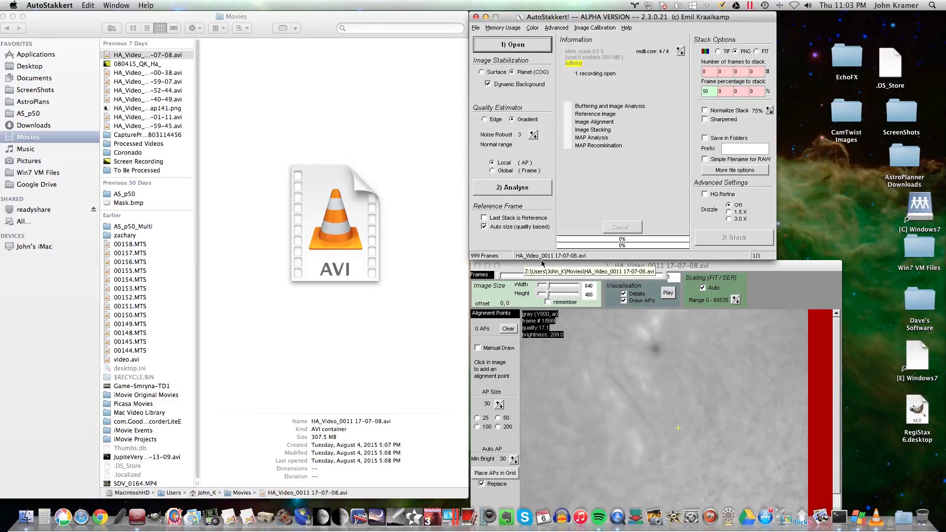
left_click_drag(750, 266, 390, 19)
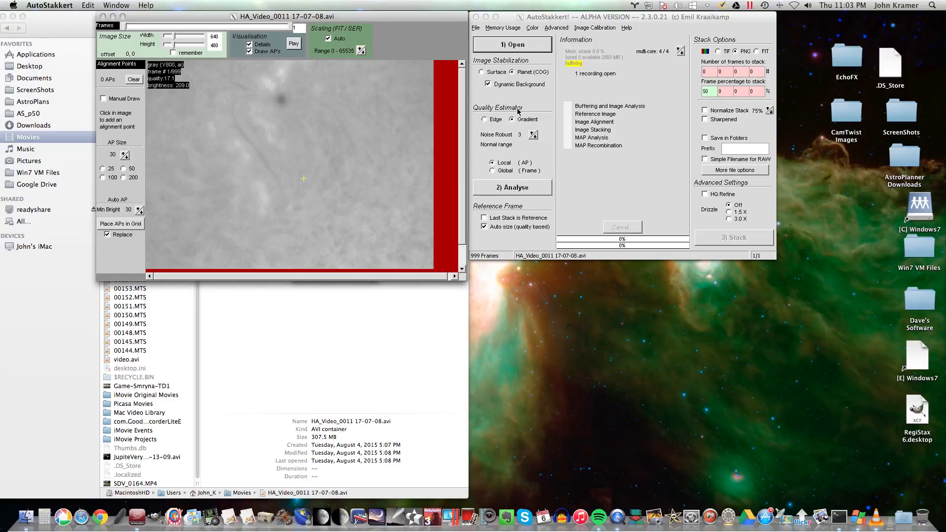
Step: Set image stabilization to Surface and place the stabilization anchor on the dark sunspot
left_click(483, 75)
left_click(483, 74)
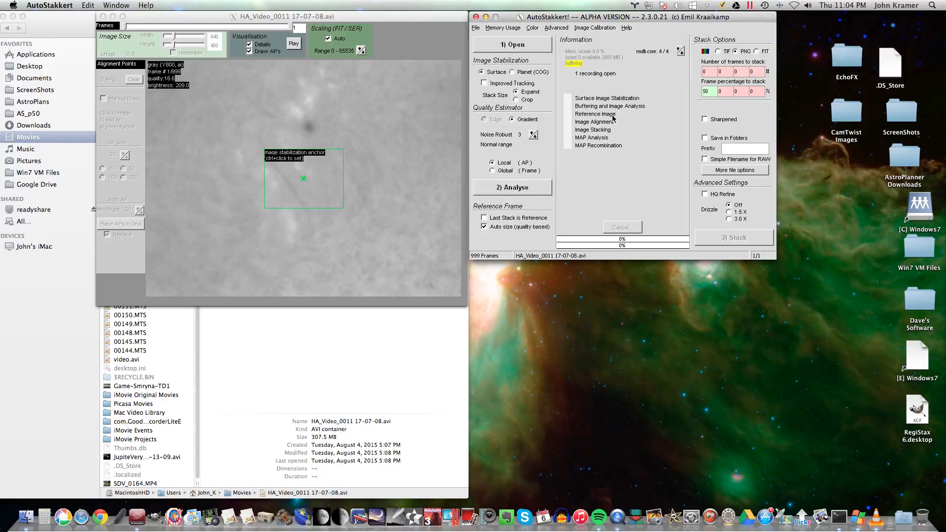
left_click(308, 128, "ctrl")
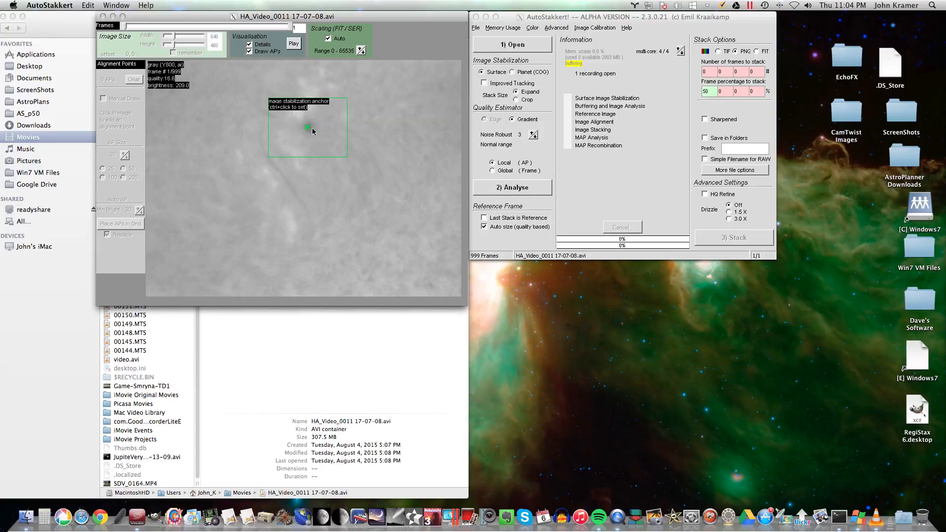
Step: Analyse the recording and place alignment points in a grid over the frame
left_click(676, 190)
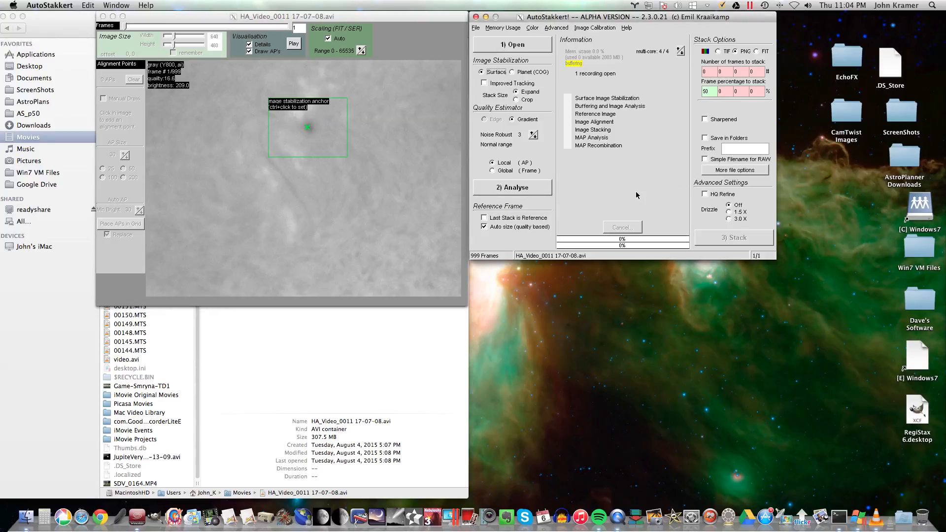
left_click(503, 189)
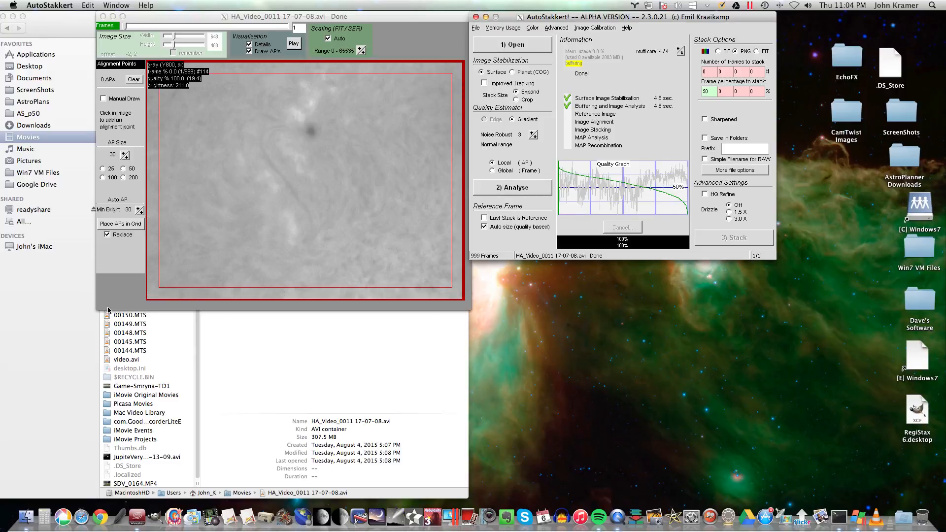
left_click(119, 260)
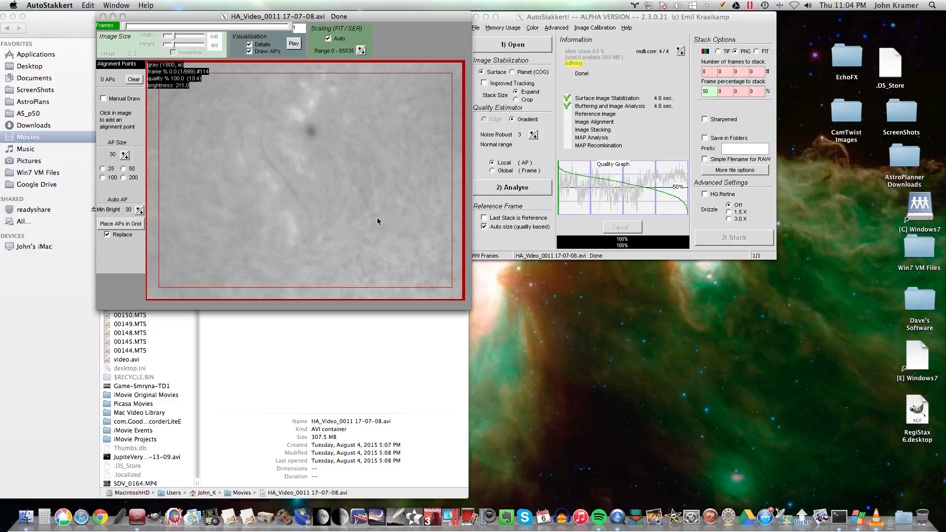
left_click(119, 225)
left_click(119, 228)
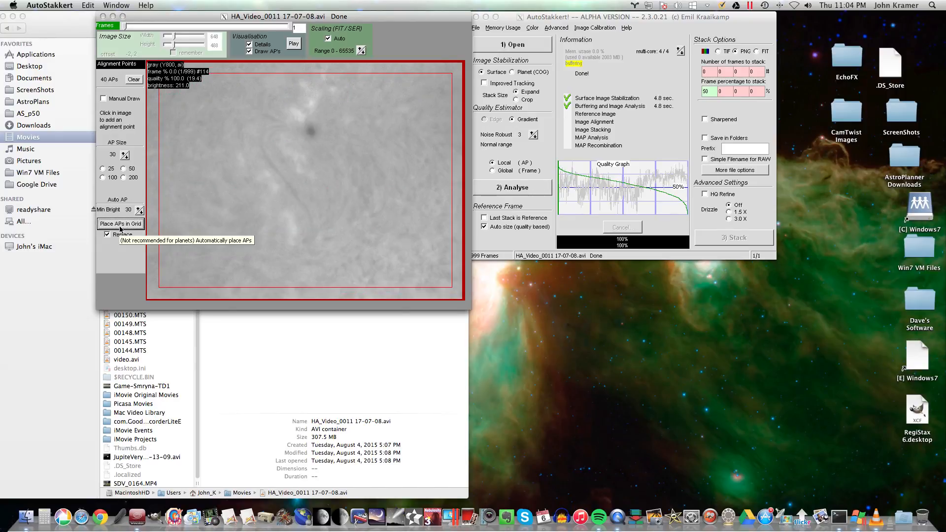
left_click(127, 225)
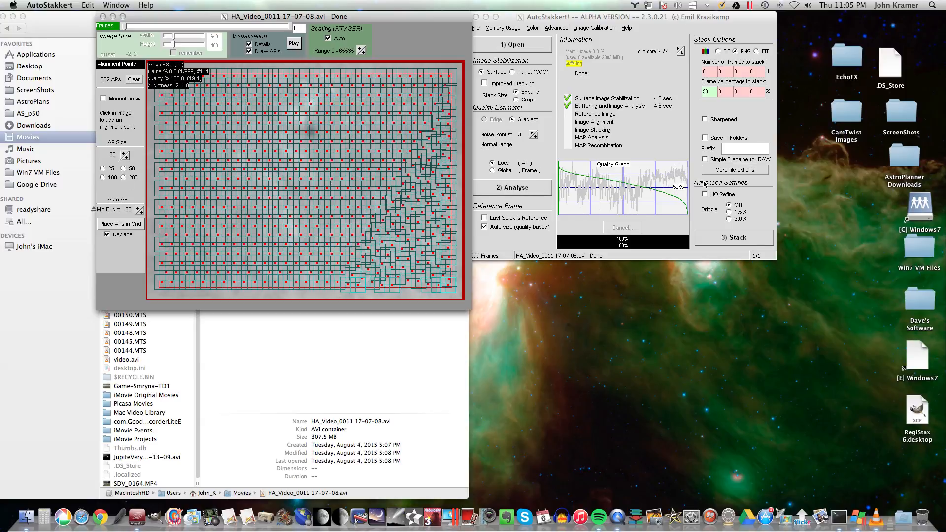
Step: Stack the analysed frames and move the frame window off the Movies file list
left_click(772, 210)
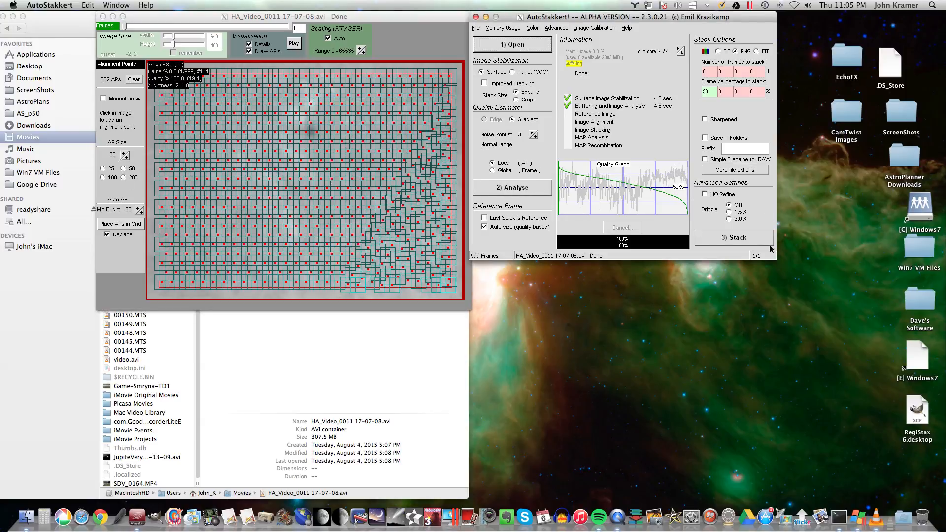
left_click(722, 242)
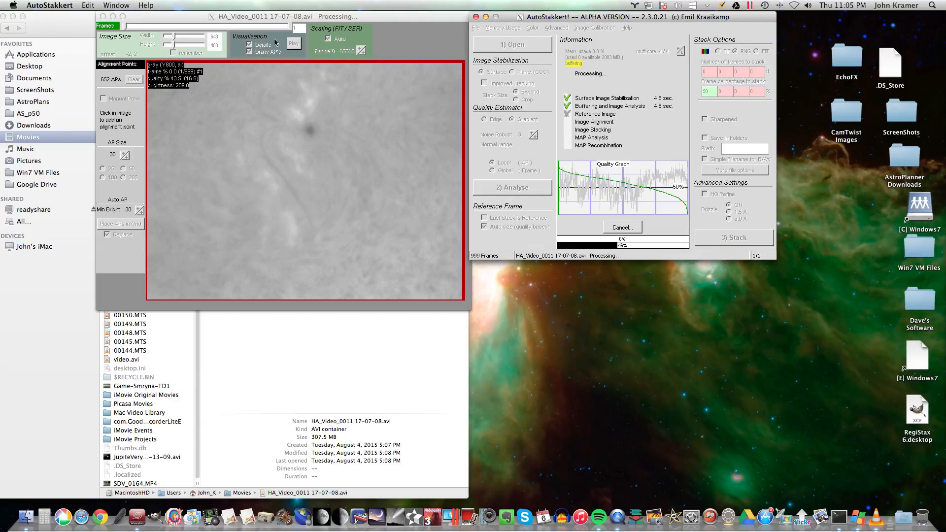
left_click(202, 20)
left_click_drag(204, 20, 583, 201)
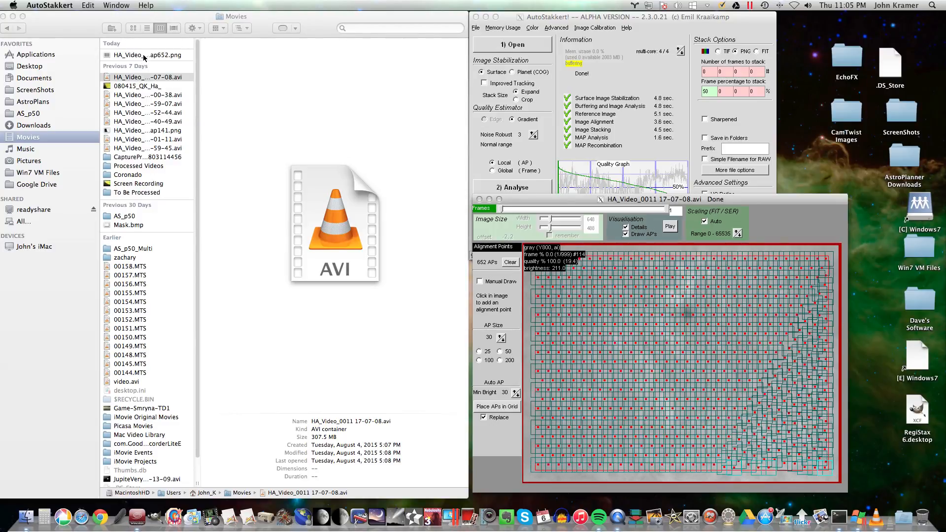
Step: Preview the stacked PNG ending in ap652 in the Movies folder and close AutoStakkert
left_click(144, 57)
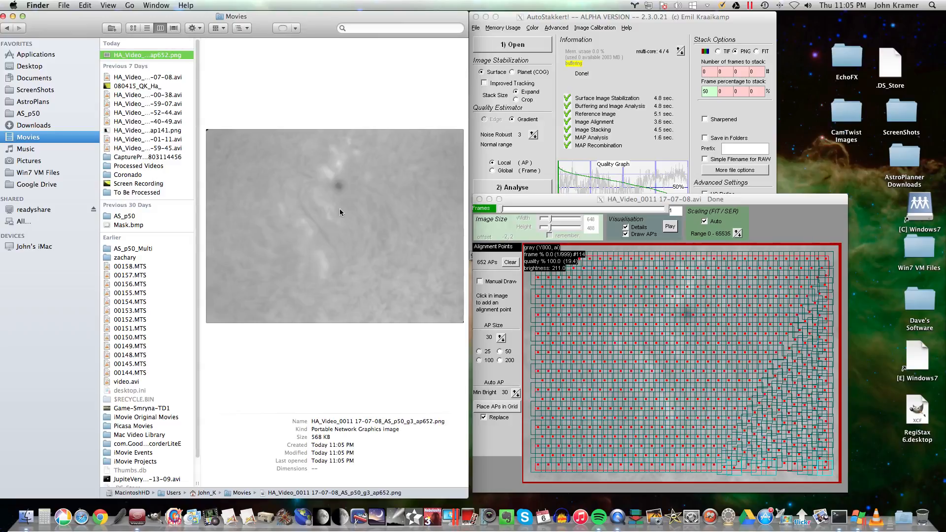
key("super+Tab")
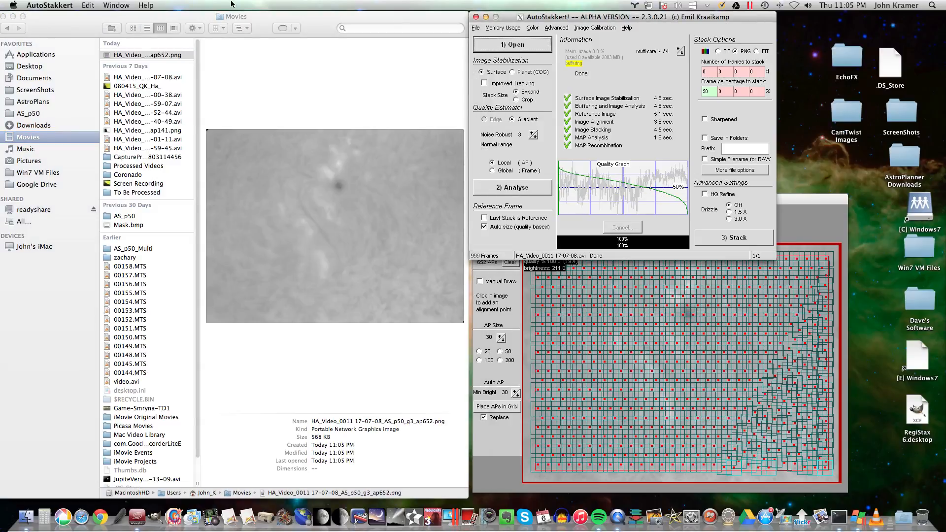
left_click(75, 7)
left_click(47, 114)
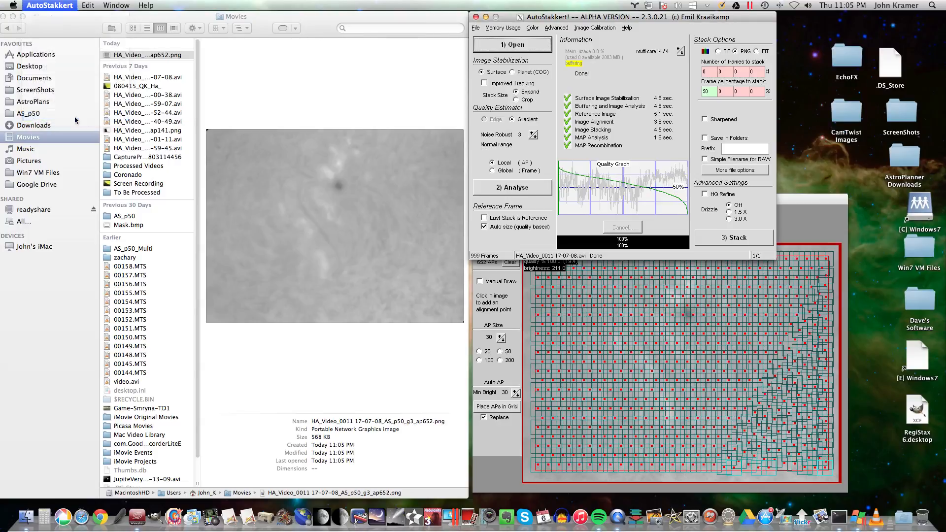
left_click(750, 5)
left_click(771, 138)
left_click(707, 5)
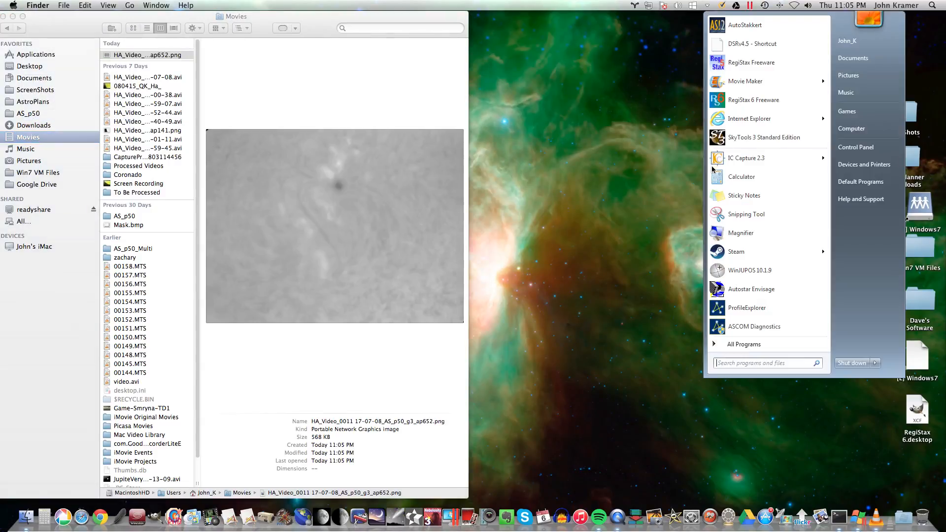
left_click(752, 102)
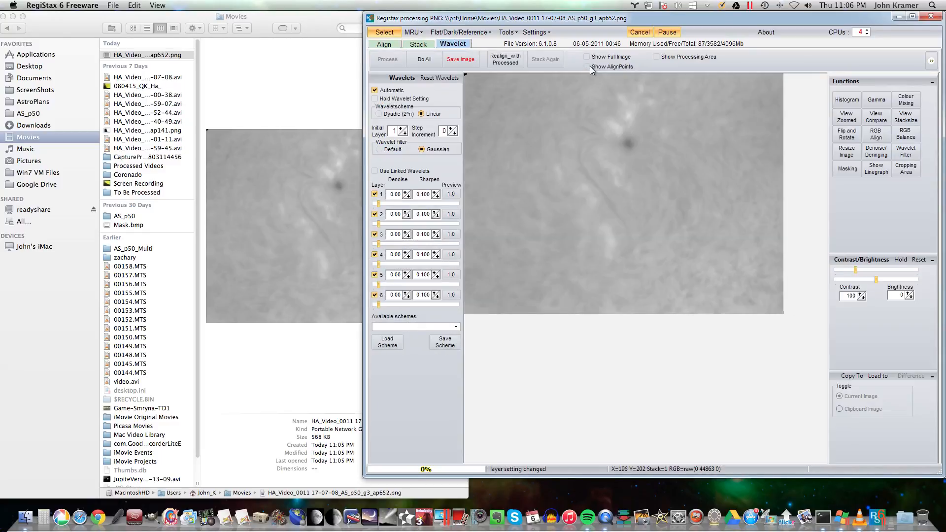
Step: Apply the Chromosphere.rwv wavelet scheme and process the whole image with it
left_click_drag(734, 20, 594, 27)
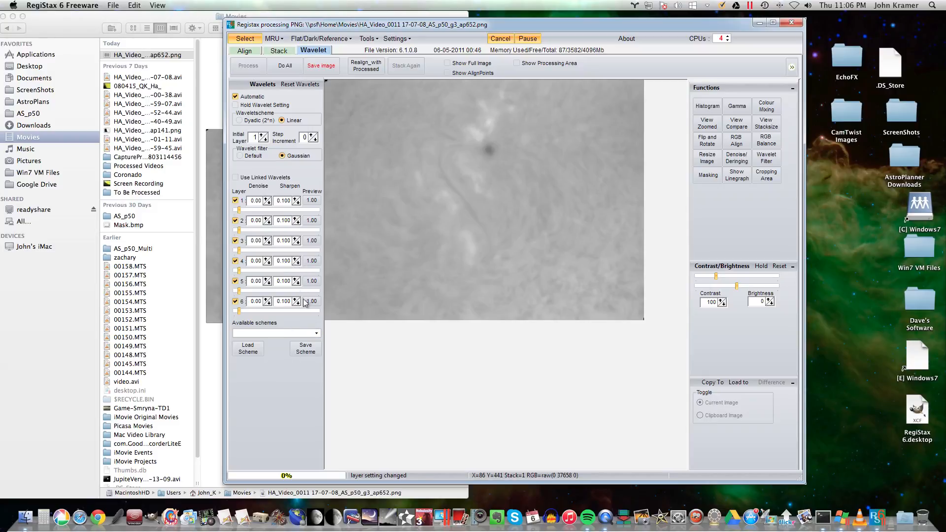
left_click(317, 334)
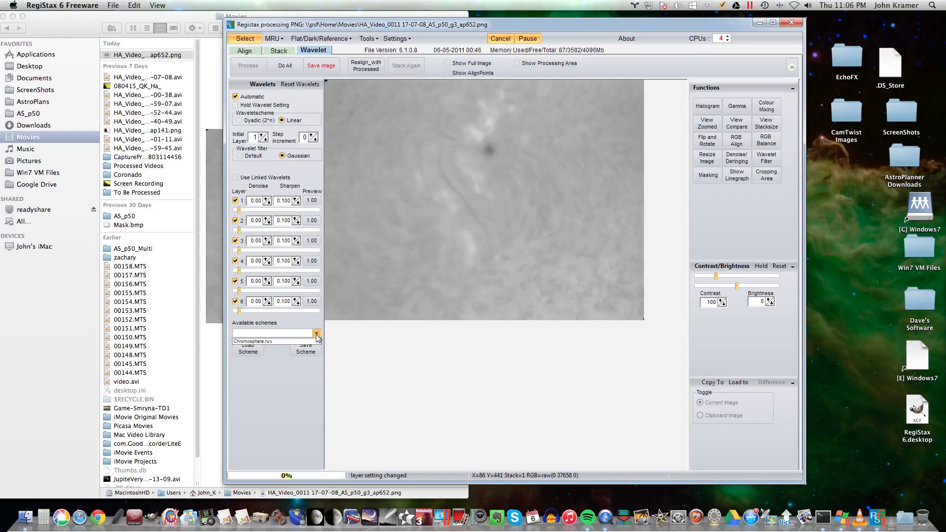
left_click(272, 342)
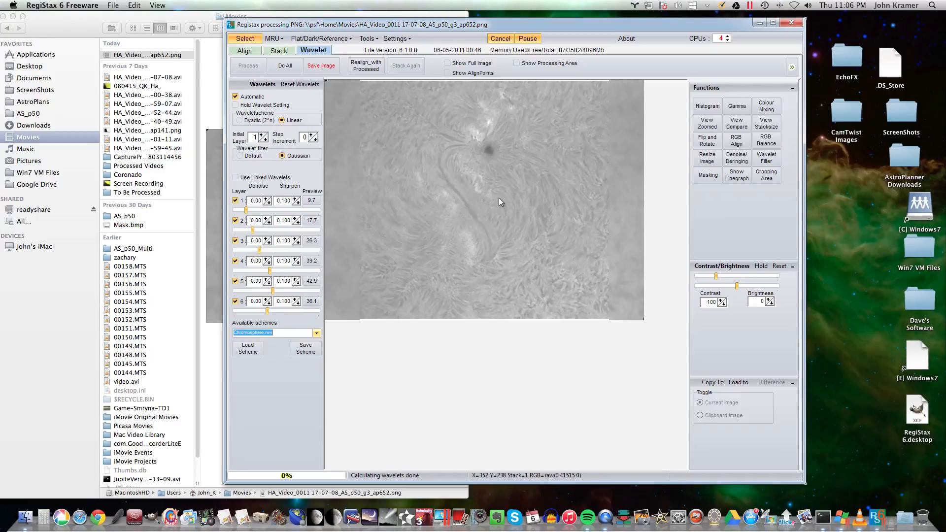
left_click(298, 70)
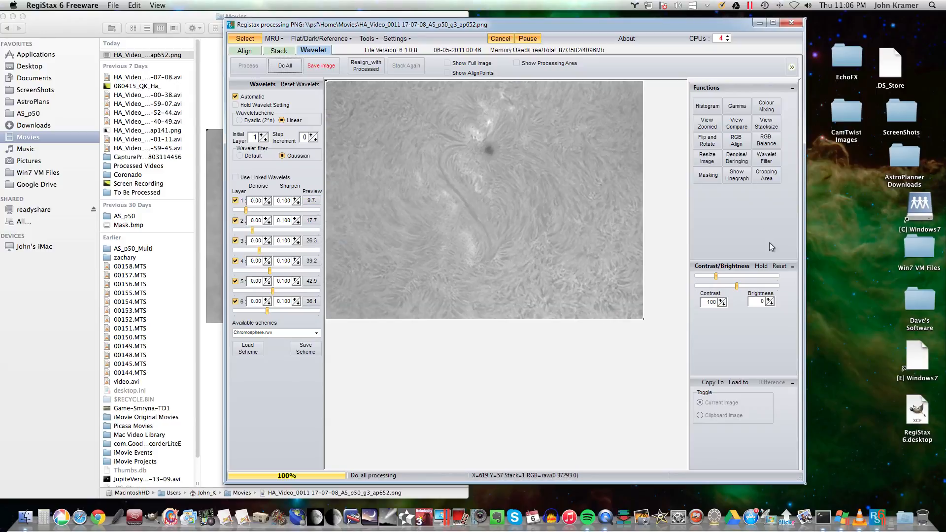
Step: Define a cropping area of about 621 by 467 pixels just inside the image borders and process the whole image again
left_click(769, 176)
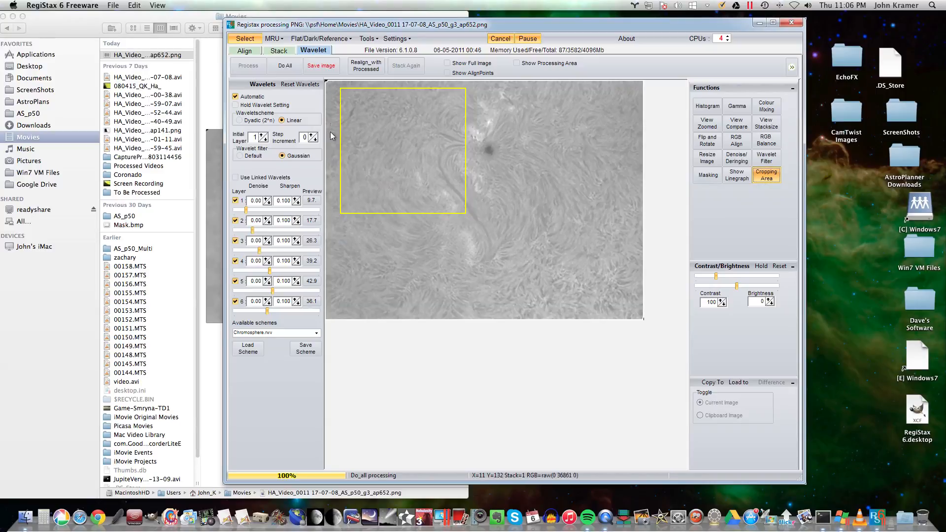
left_click_drag(338, 90, 332, 88)
left_click_drag(464, 213, 637, 314)
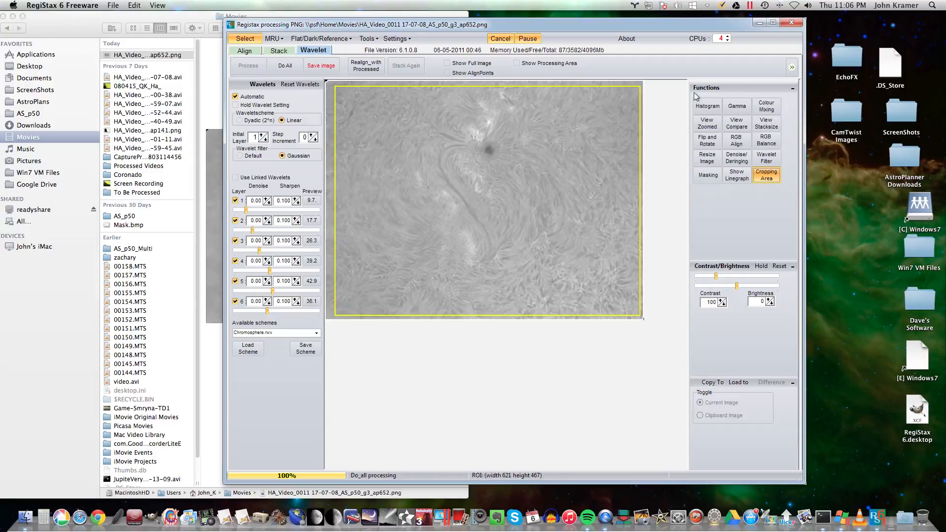
left_click(286, 69)
Step: Bend the gamma curve slightly downward at a new midpoint and apply the change to the whole image
left_click(736, 106)
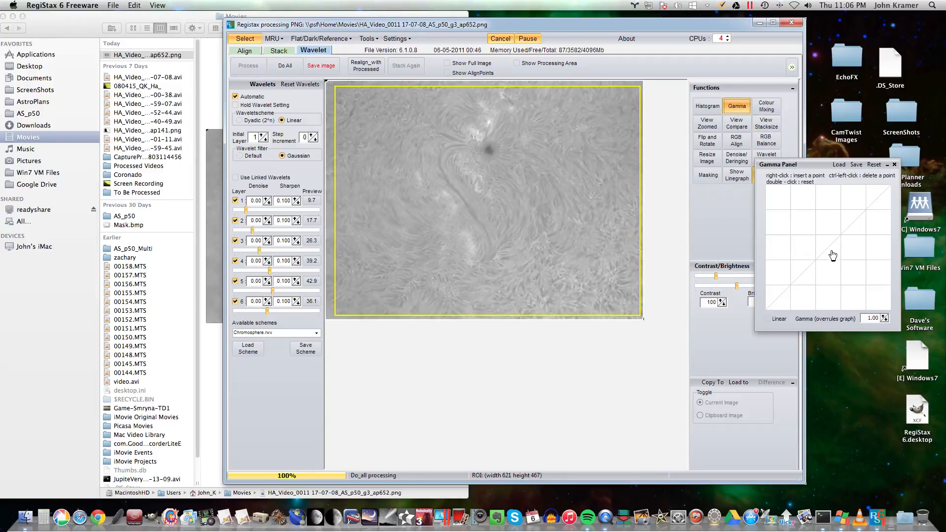
right_click(831, 253)
left_click_drag(832, 257, 831, 256)
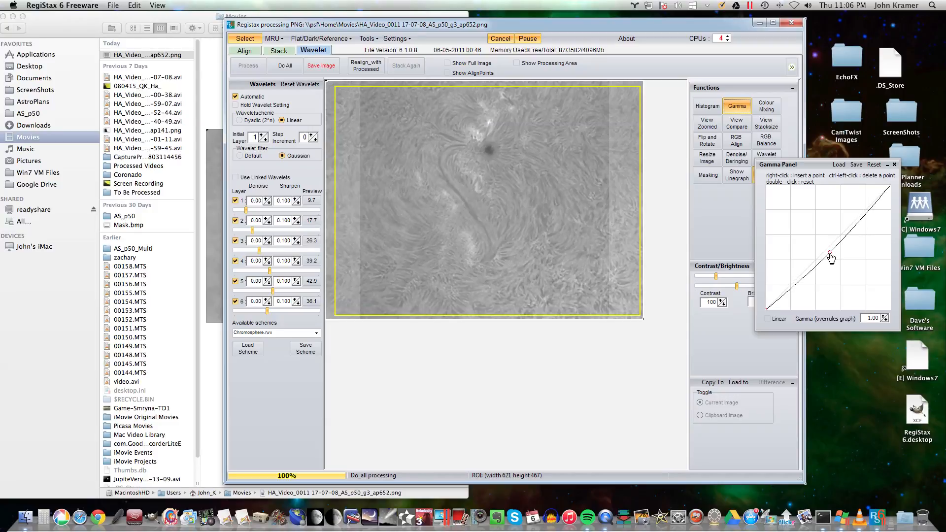
left_click(894, 164)
left_click(285, 66)
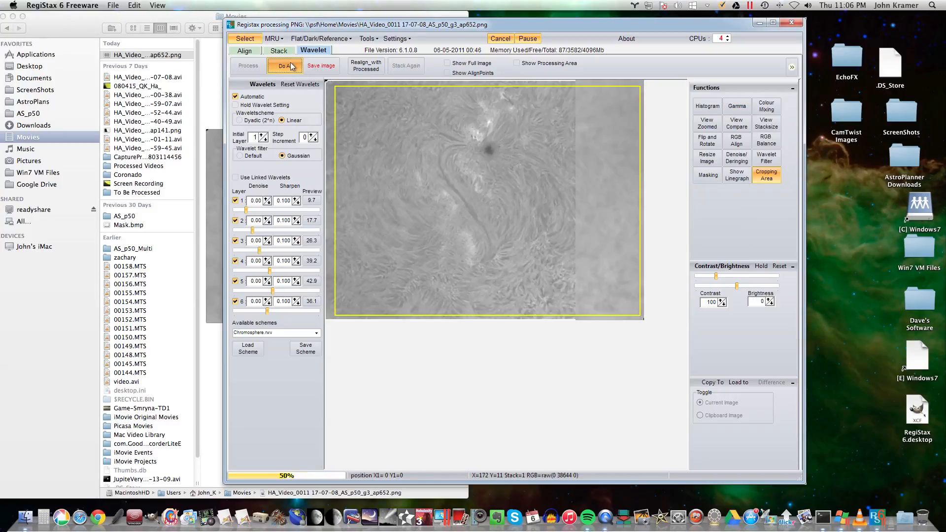
left_click(324, 71)
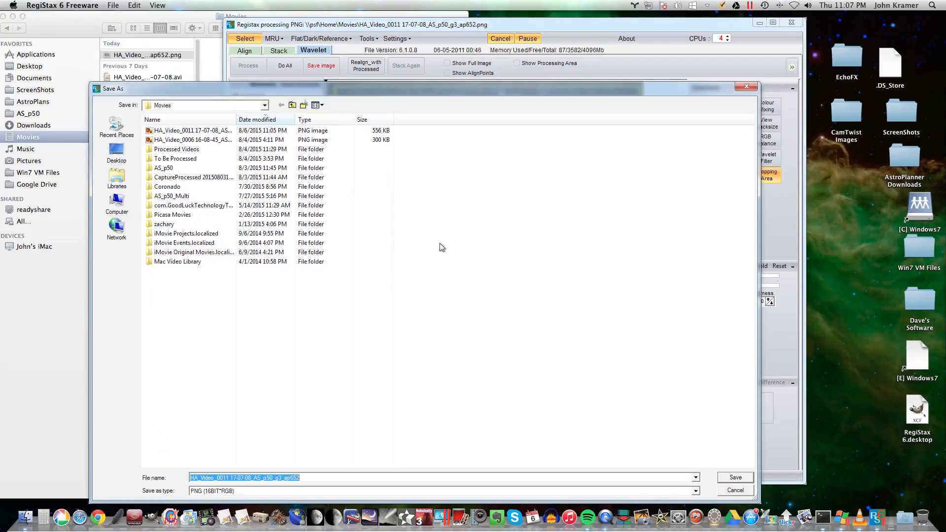
left_click(193, 478)
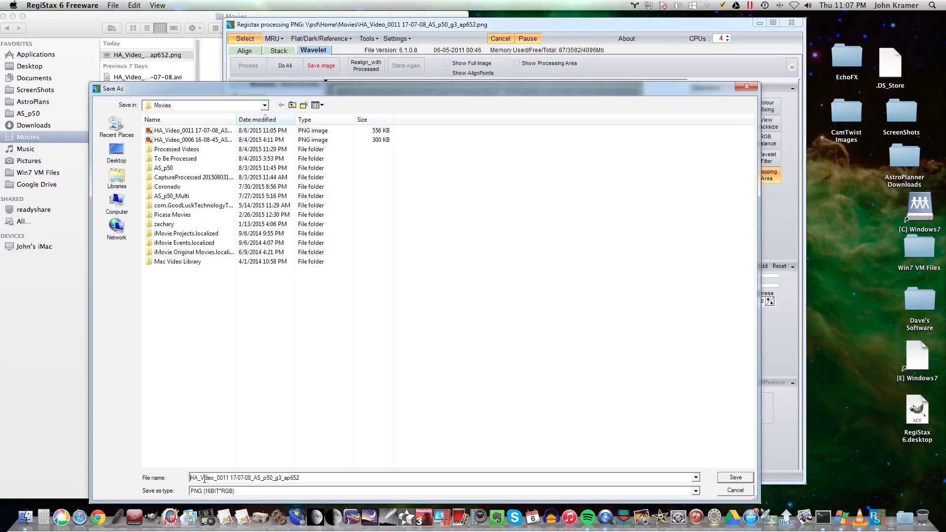
type("QK_")
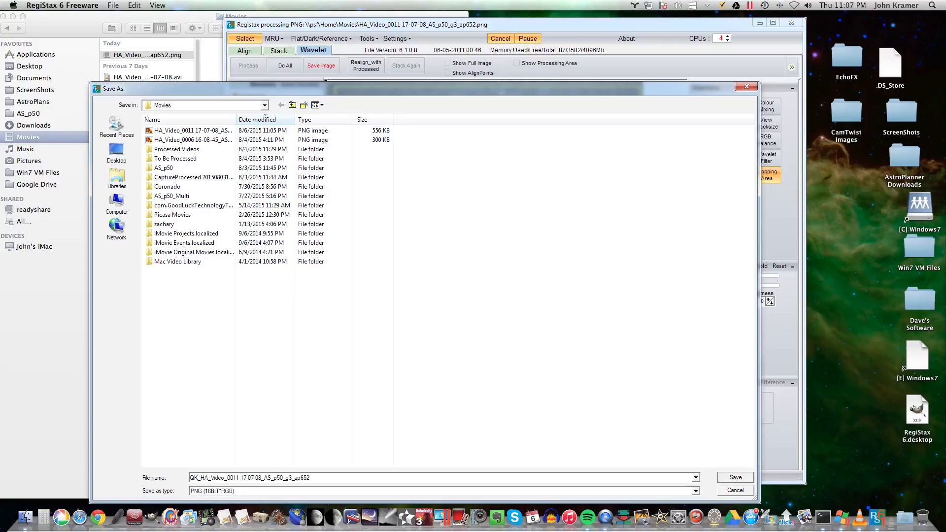
type("Reg")
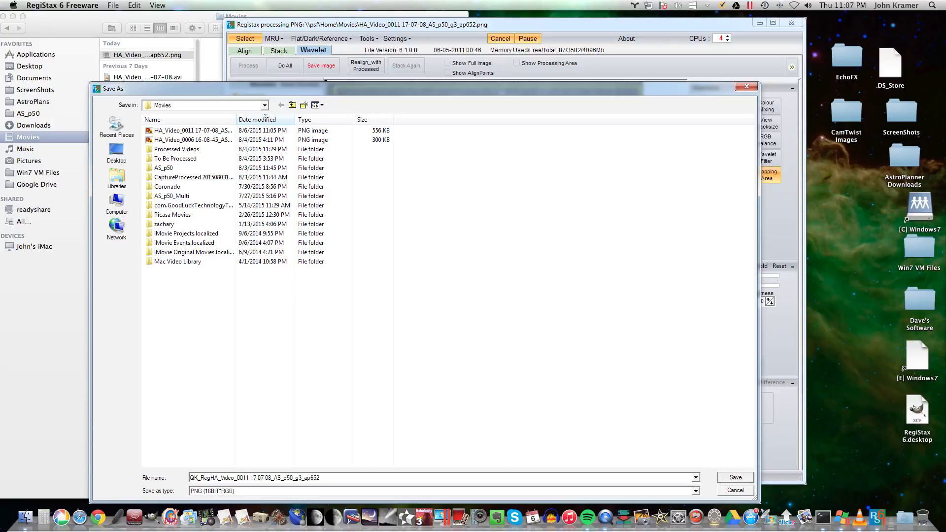
type("_")
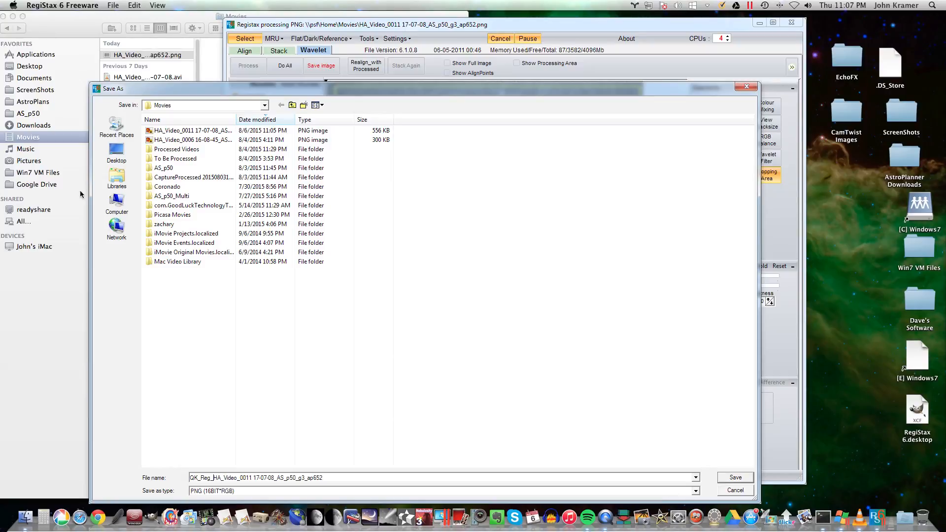
double_click(165, 170)
double_click(182, 134)
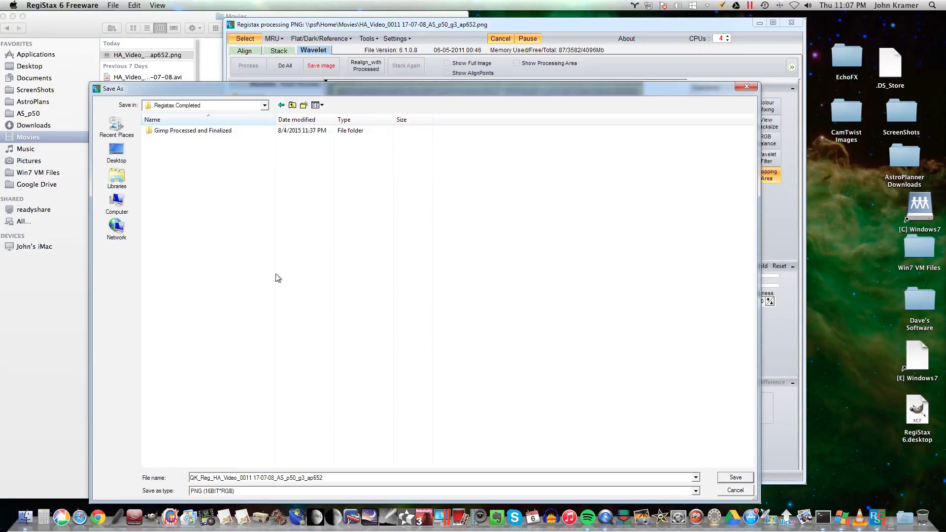
left_click(734, 478)
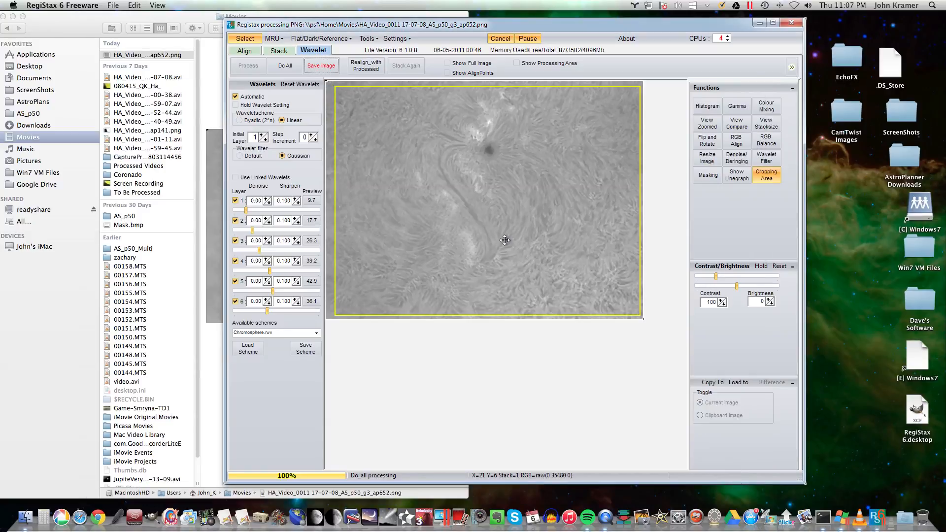
left_click(792, 22)
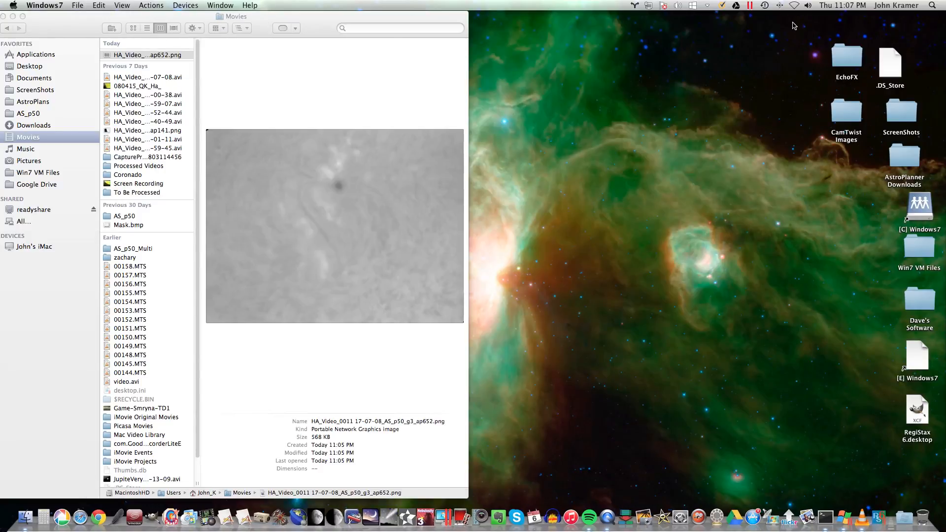
left_click(155, 519)
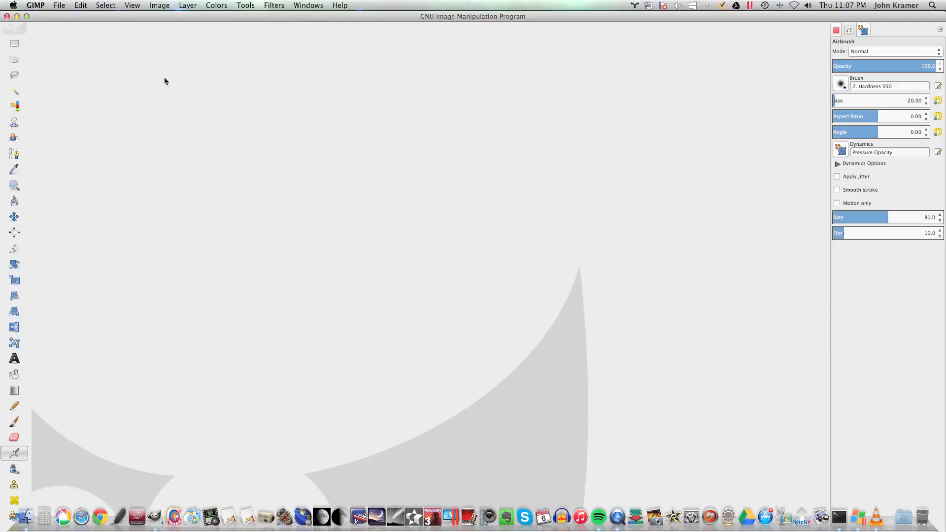
left_click(59, 6)
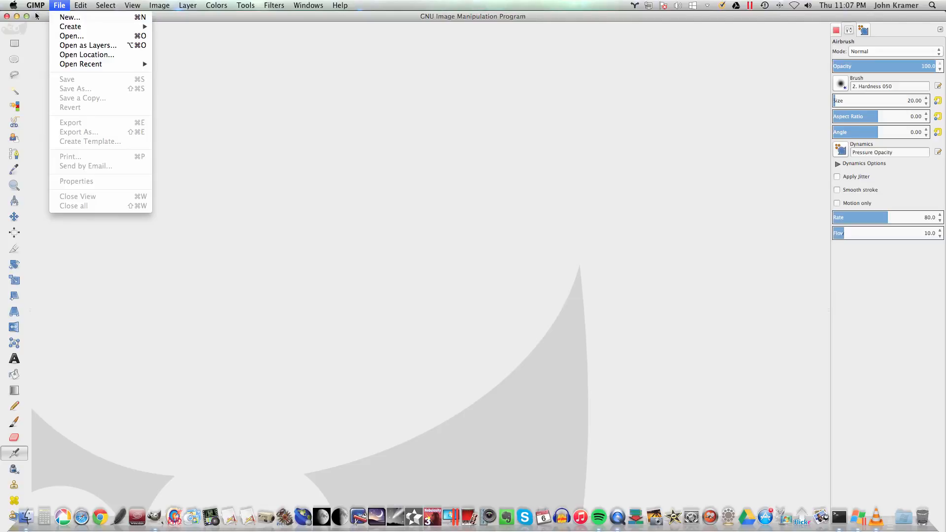
left_click(72, 39)
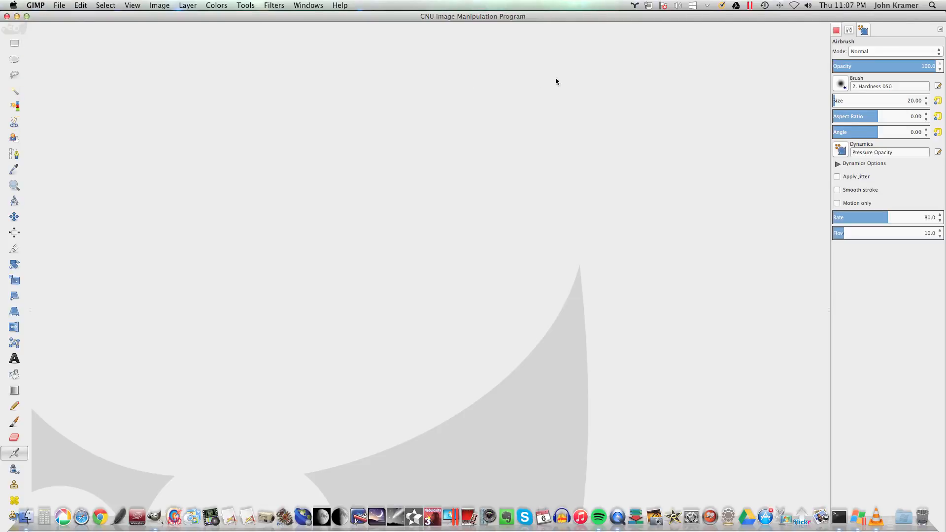
left_click_drag(20, 16, 311, 16)
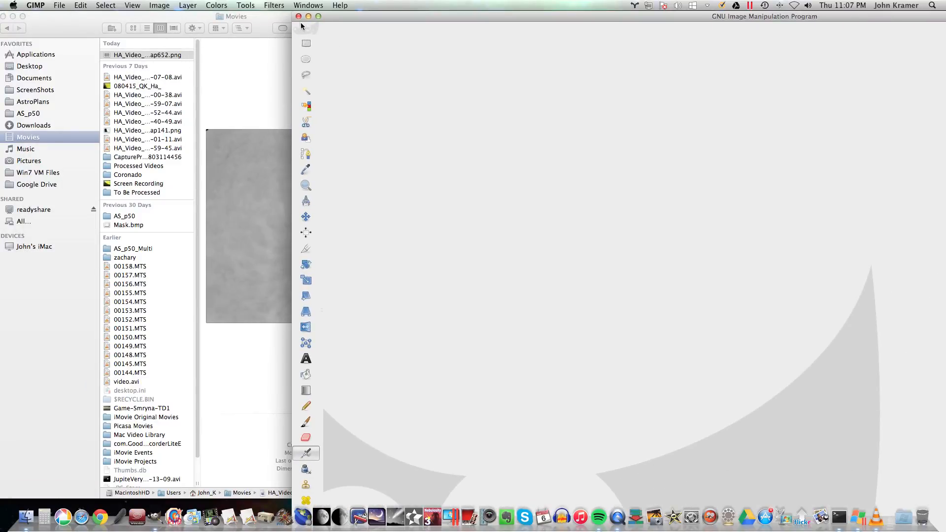
left_click(33, 6)
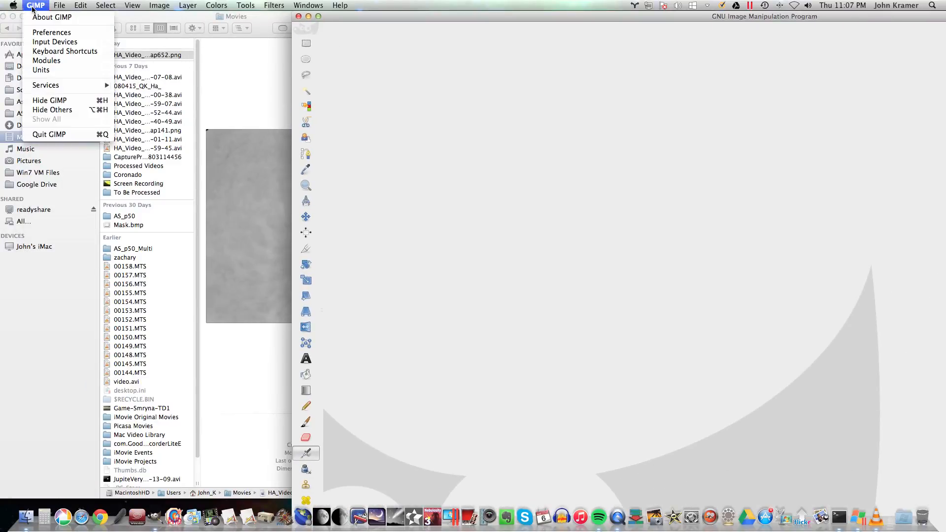
left_click(49, 135)
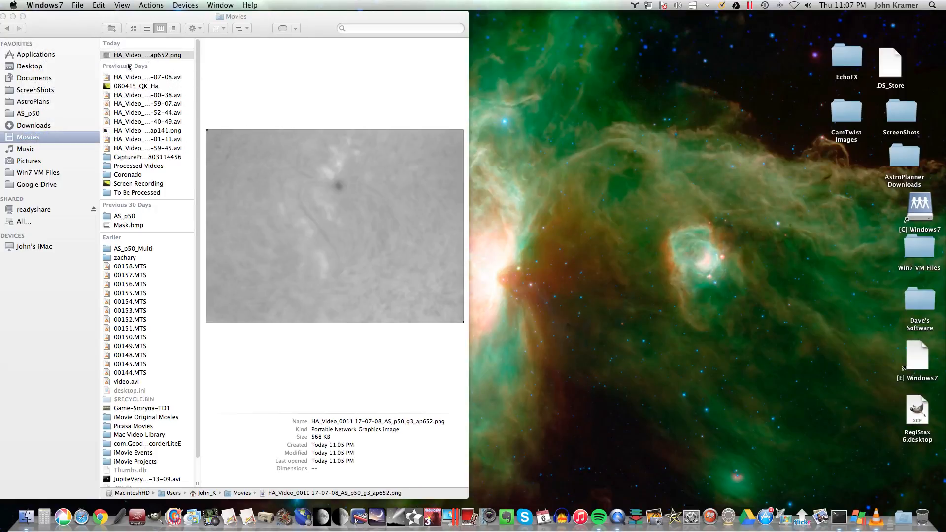
left_click(29, 115)
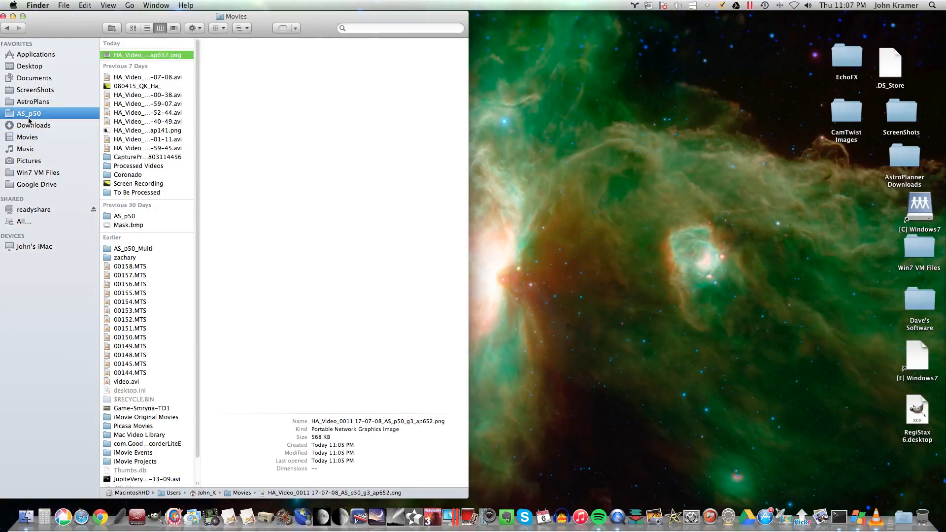
left_click(149, 56)
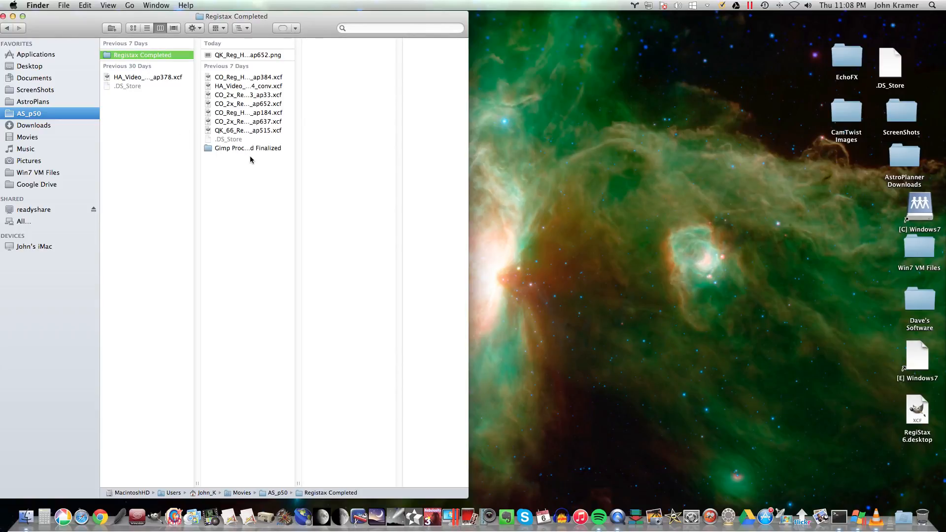
left_click(253, 56)
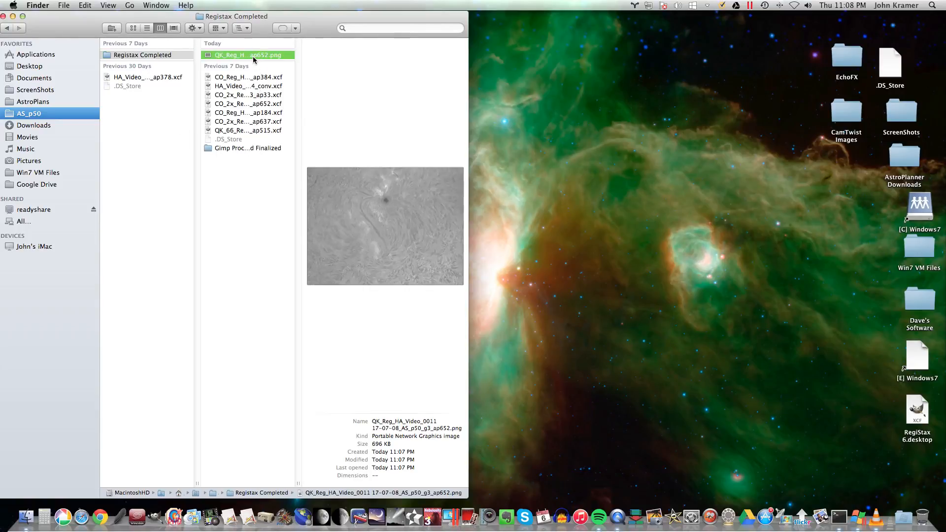
right_click(253, 58)
mouse_move(318, 70)
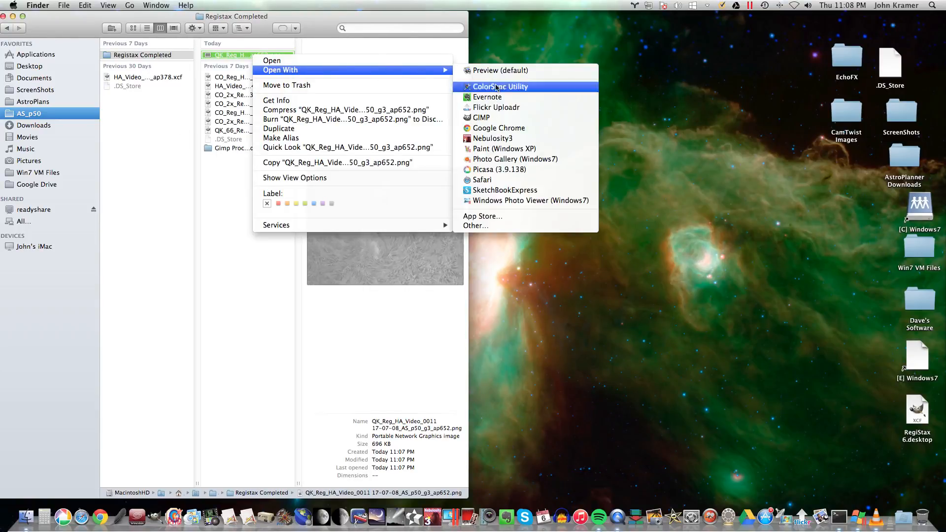
left_click(482, 118)
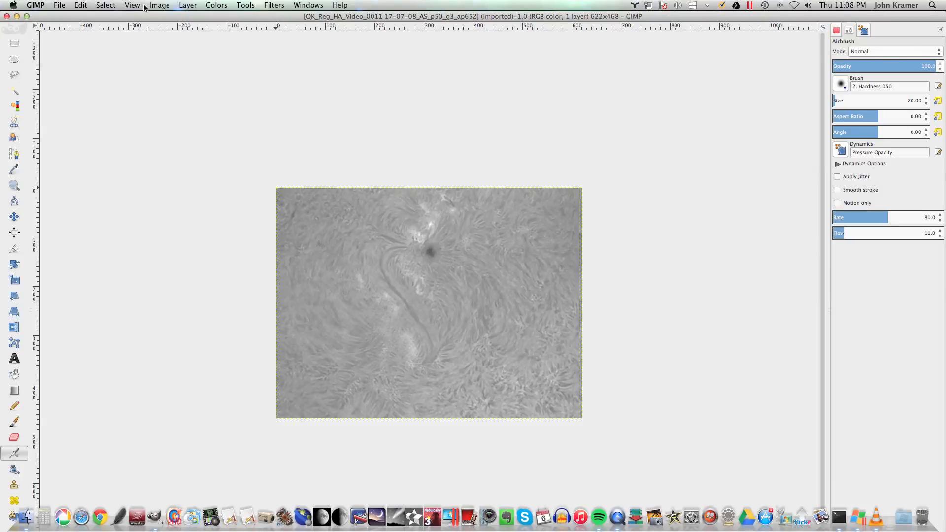
Step: Try the Orange2 preset in the Curves adjustment, look at the channel choices and cancel the adjustment
left_click(180, 6)
mouse_move(217, 8)
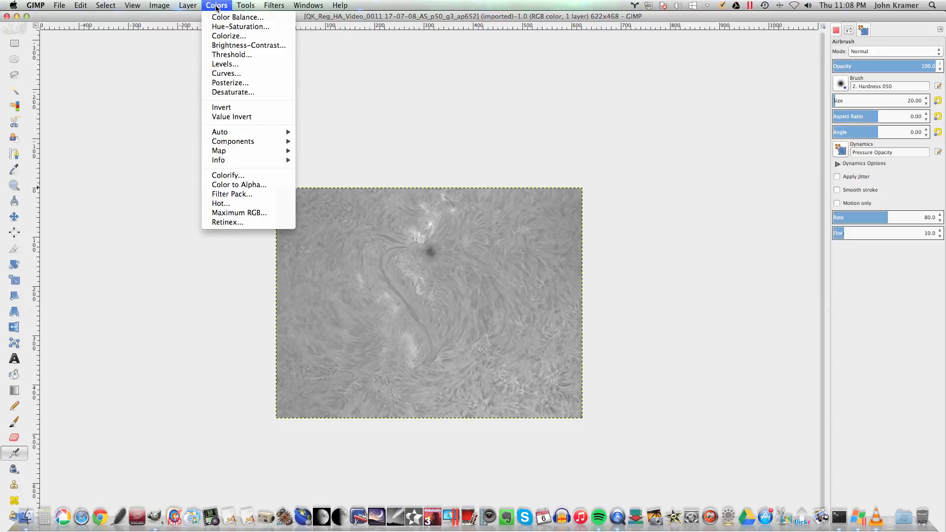
left_click(230, 75)
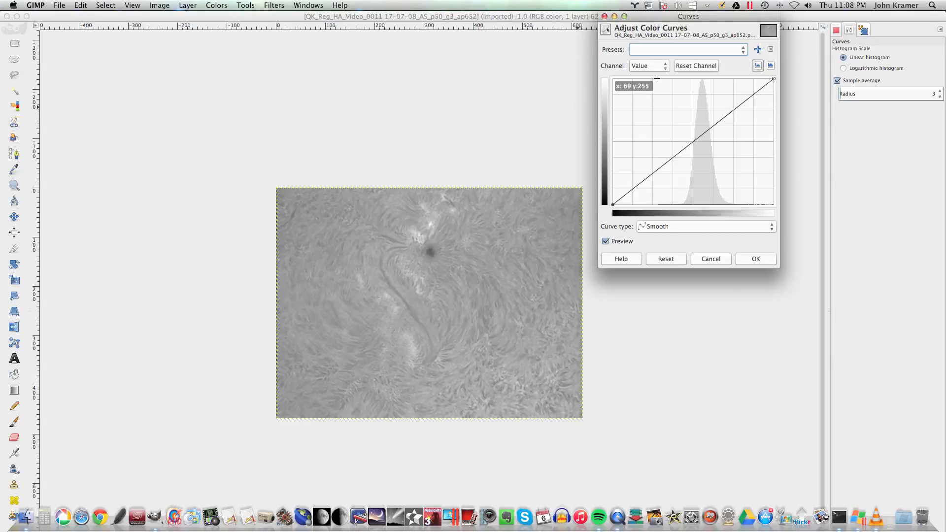
left_click(216, 6)
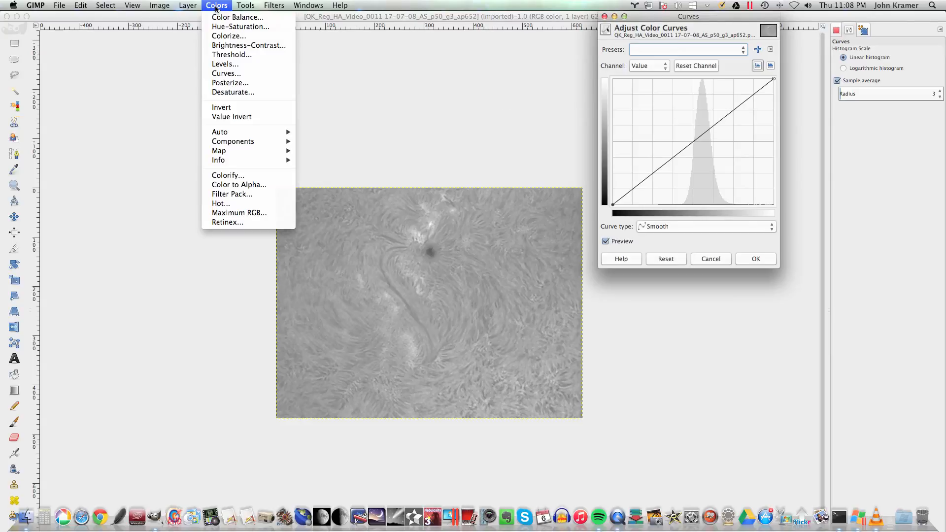
left_click(737, 25)
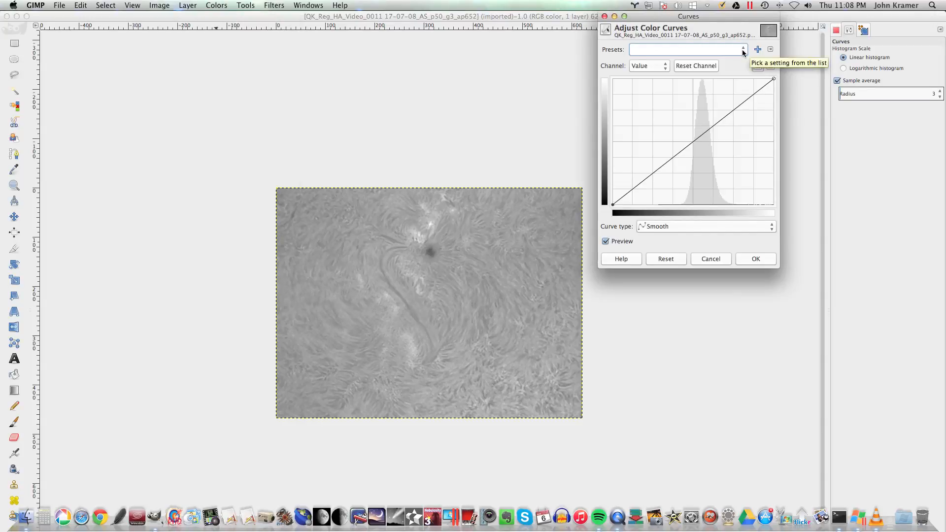
left_click(743, 51)
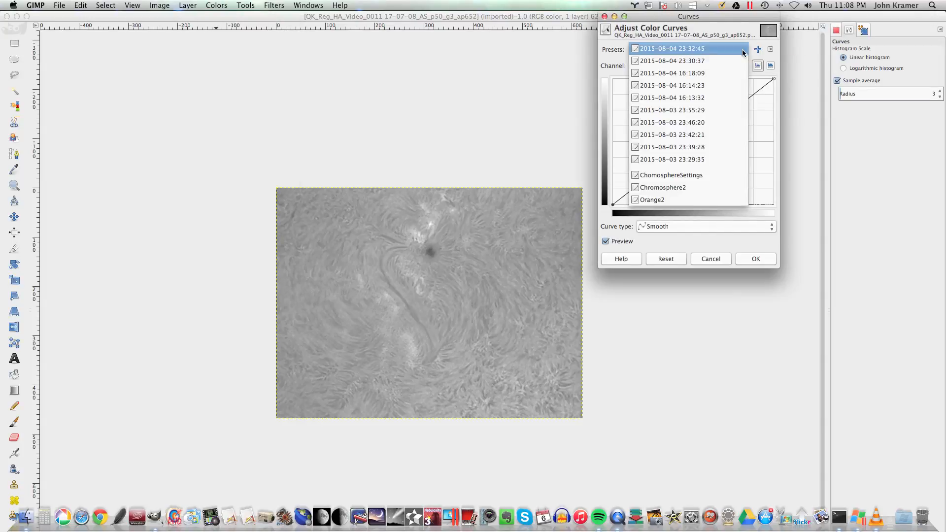
left_click(660, 201)
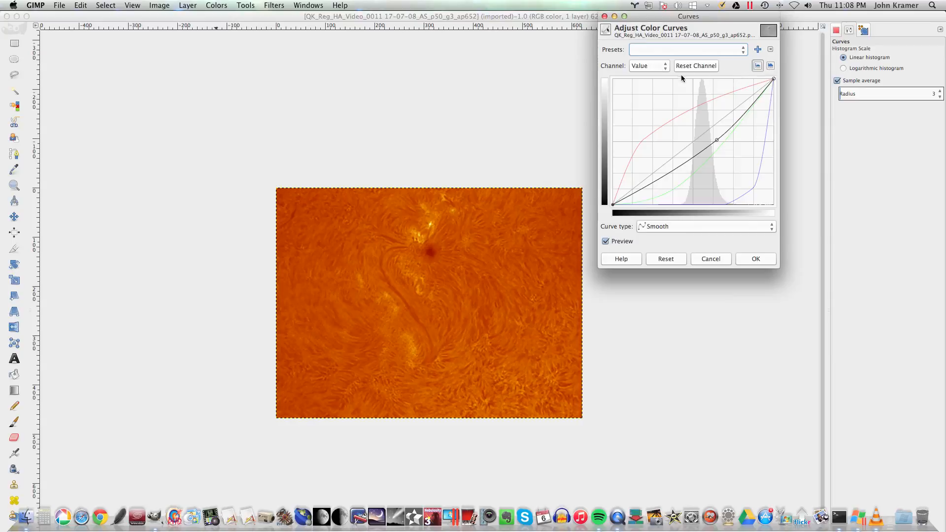
left_click(663, 67)
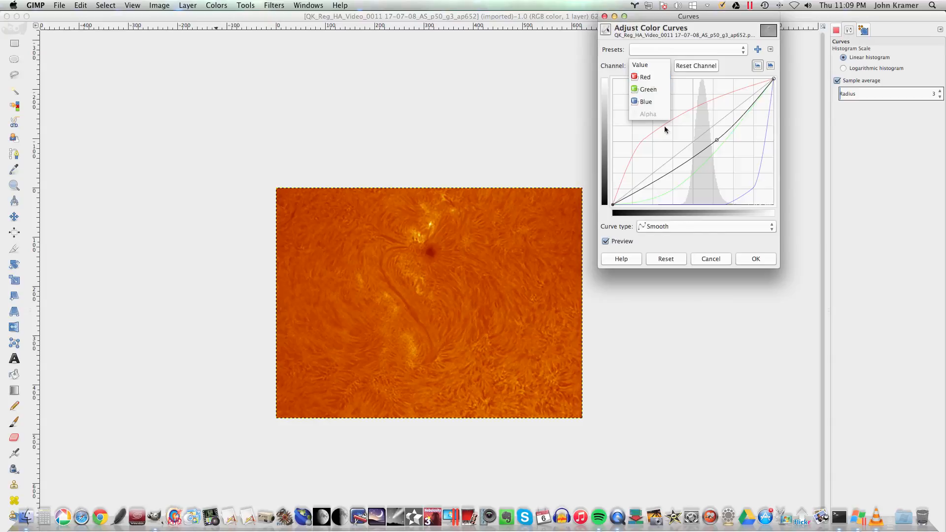
left_click(701, 257)
left_click(704, 258)
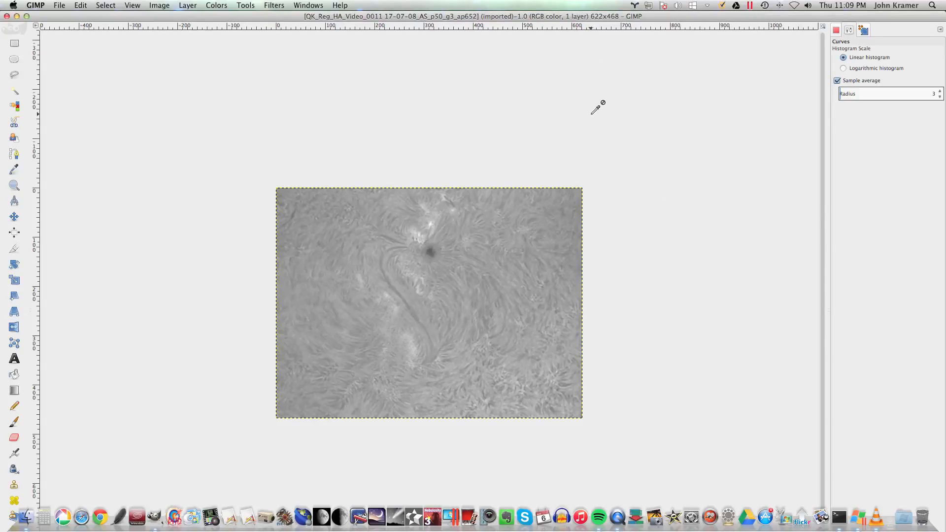
Step: Start a Curves adjustment and bend the red channel's curve strongly upward with a point at about x 29, y 131
left_click(216, 5)
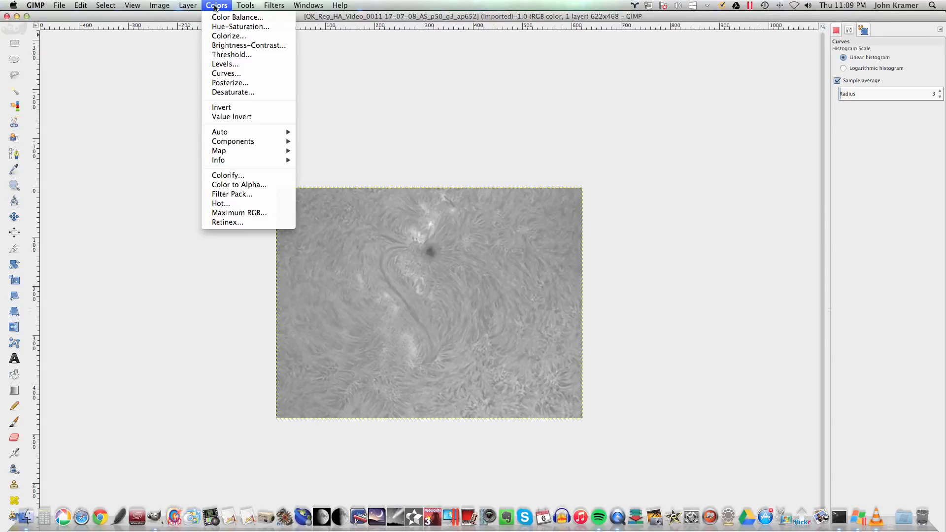
left_click(229, 76)
left_click(667, 67)
left_click(650, 78)
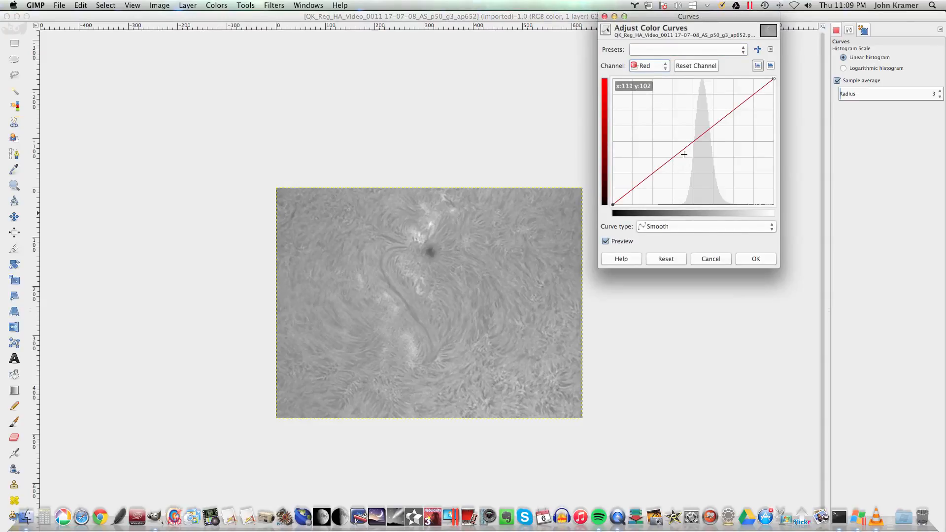
left_click_drag(682, 153, 631, 139)
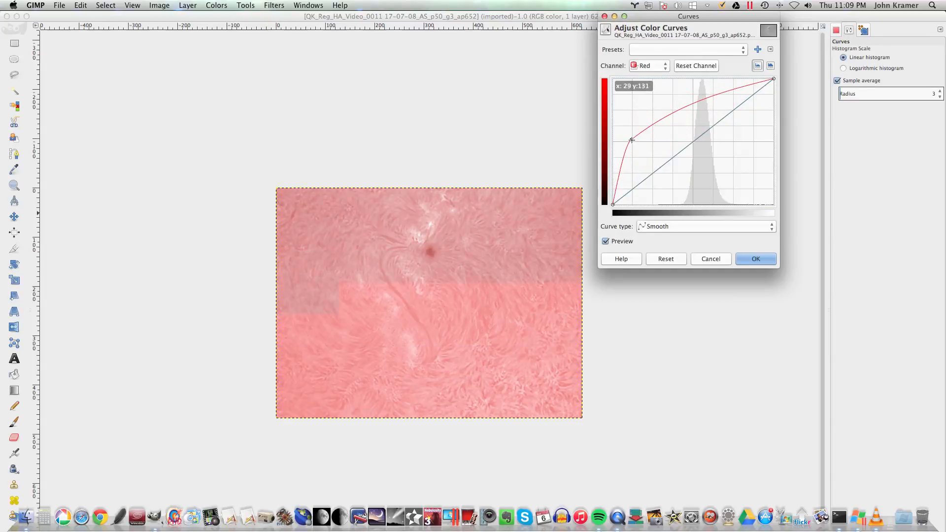
Step: Bend the green channel's curve strongly downward with a point near the highlights
left_click(649, 65)
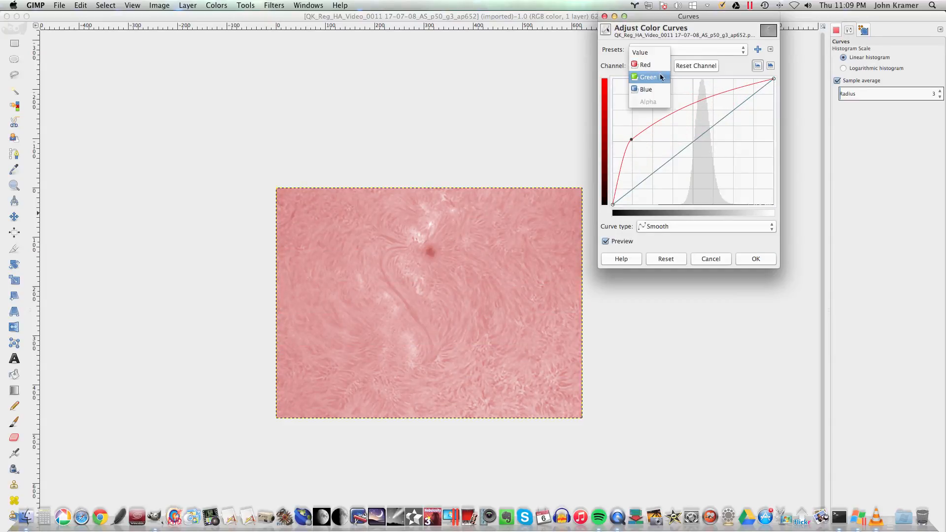
left_click(661, 74)
left_click_drag(695, 141, 753, 168)
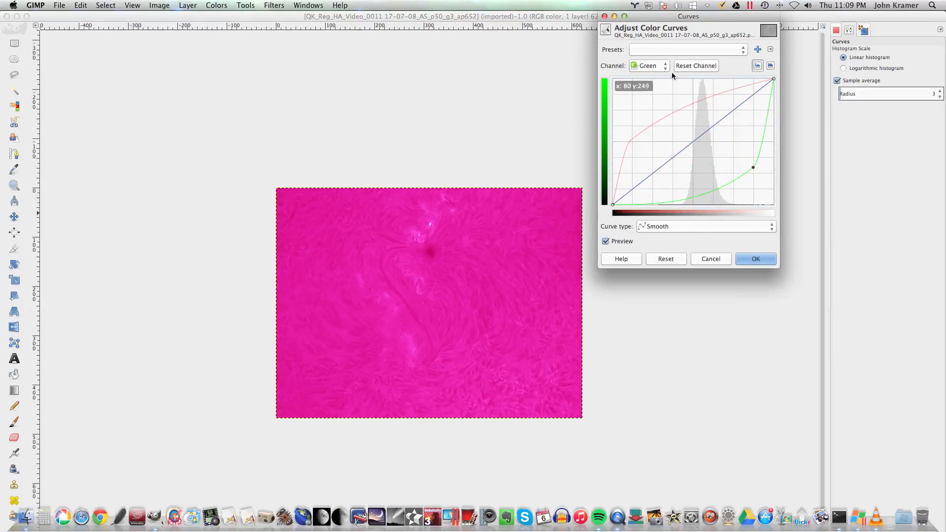
Step: Bend the blue channel's curve strongly downward, close to the green curve, and switch back to the red channel
left_click(649, 66)
left_click(661, 77)
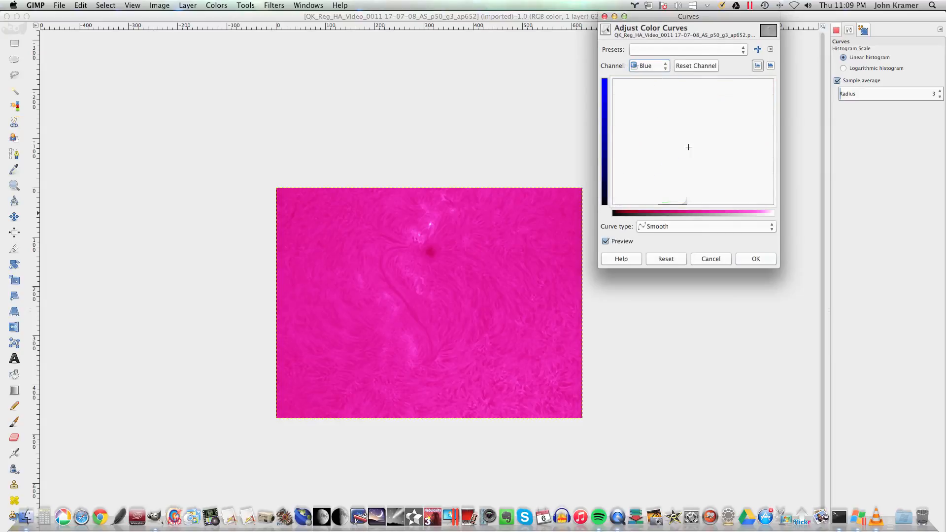
left_click_drag(687, 145, 746, 172)
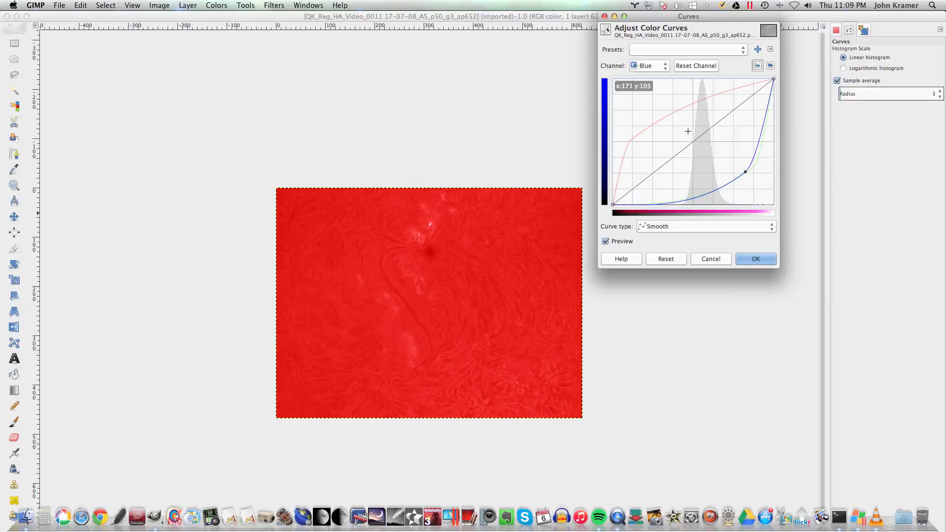
left_click(655, 65)
left_click(645, 40)
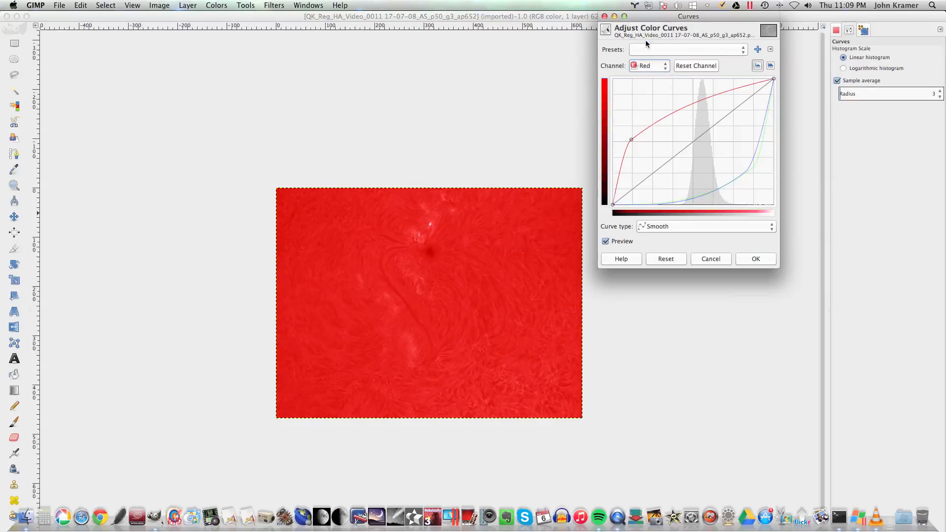
Step: Try a lower red curve, a raised green curve and a shifted blue point in the Curves adjustment, and cancel it
left_click_drag(630, 141, 685, 167)
left_click(650, 65)
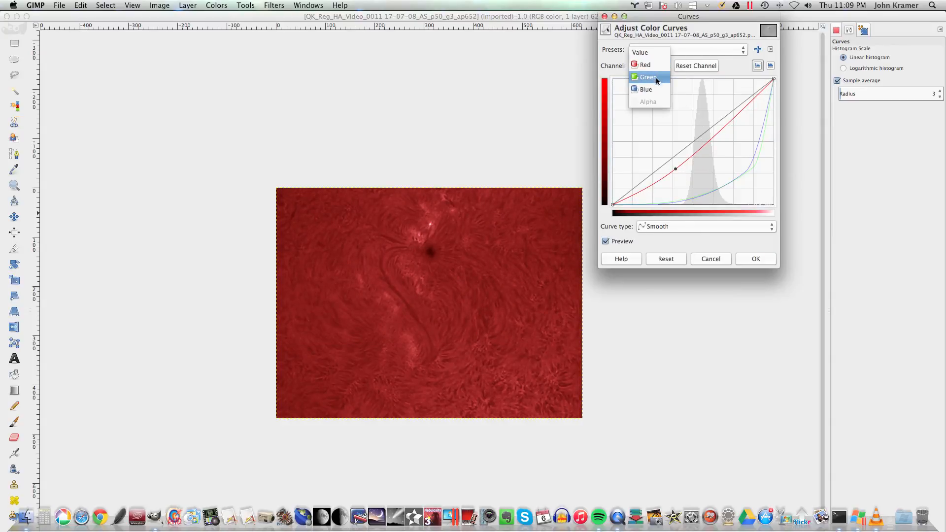
left_click(656, 78)
left_click_drag(751, 170, 698, 164)
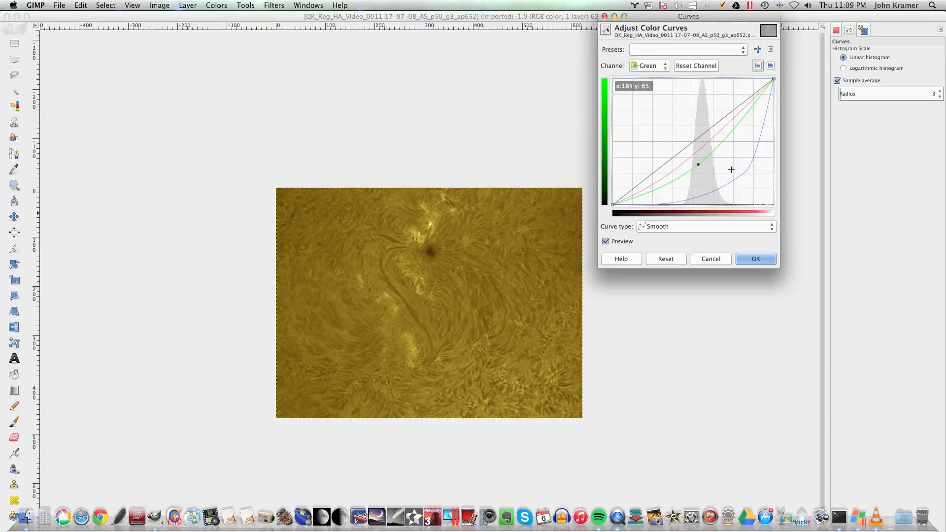
left_click(663, 69)
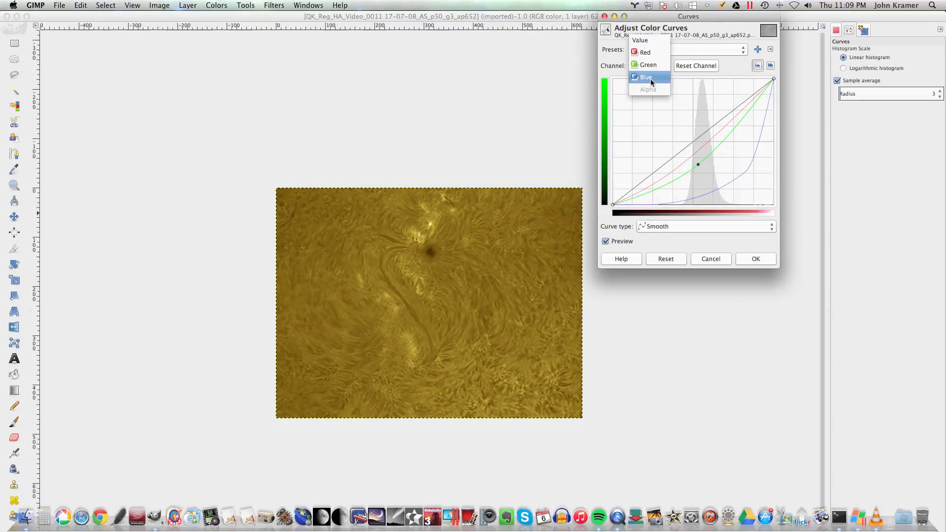
left_click(650, 77)
mouse_move(746, 173)
left_mouse_down()
mouse_move(691, 190)
mouse_move(762, 186)
mouse_move(756, 171)
left_mouse_up()
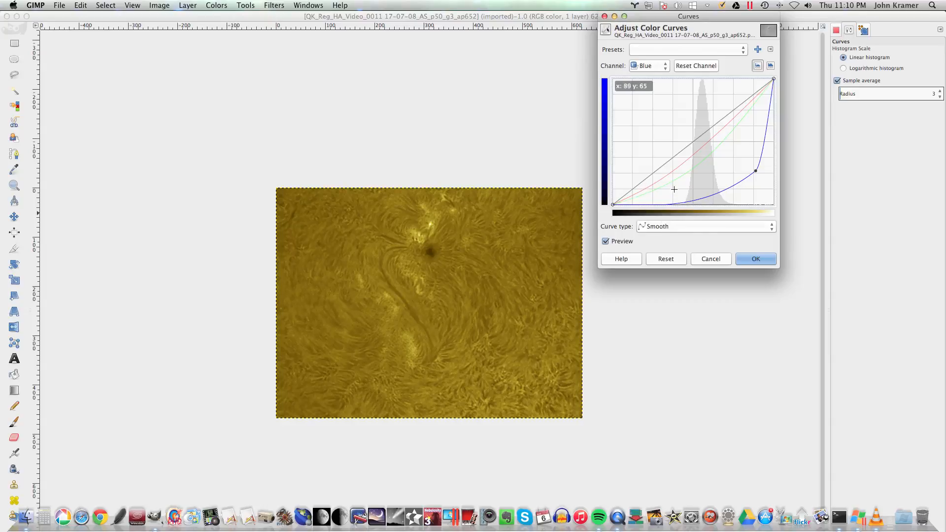
left_click(707, 262)
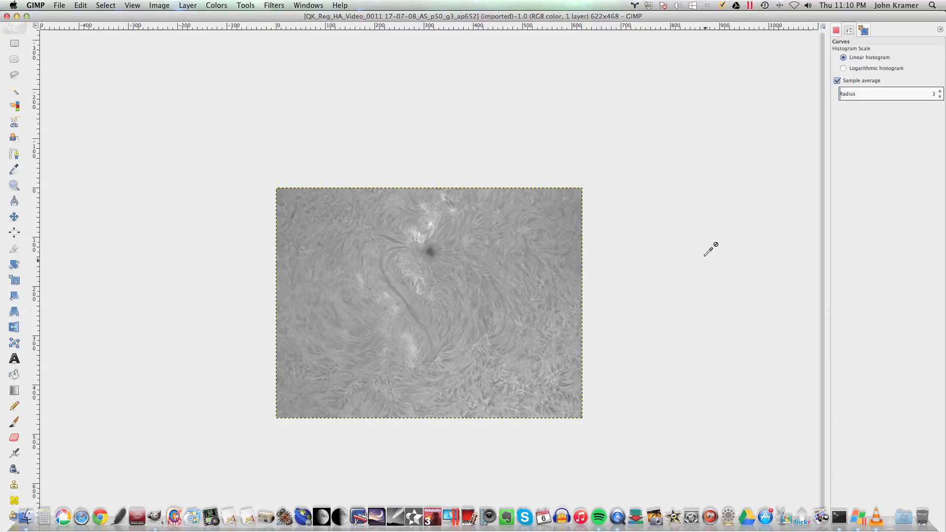
Step: Start a new Curves adjustment on the grayscale solar image and load the Orange2 preset
left_click(216, 6)
left_click(227, 73)
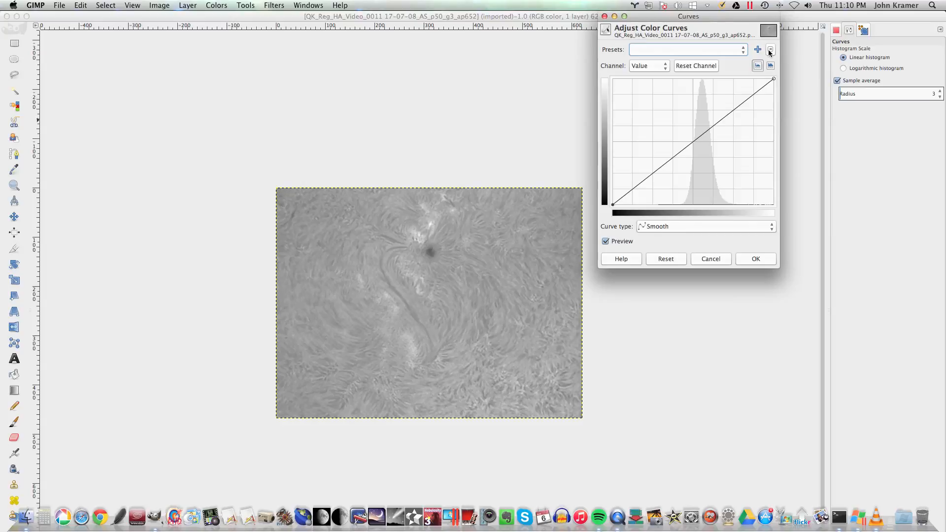
left_click(743, 49)
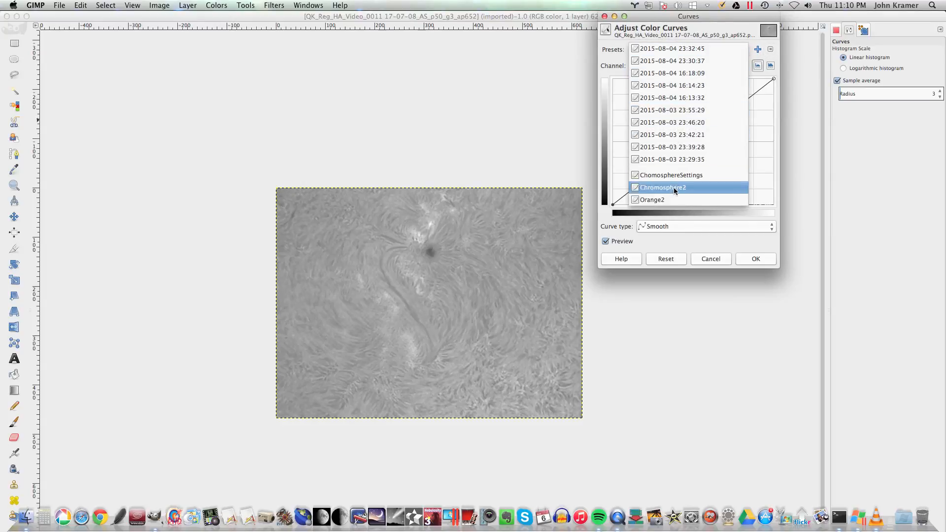
left_click(665, 200)
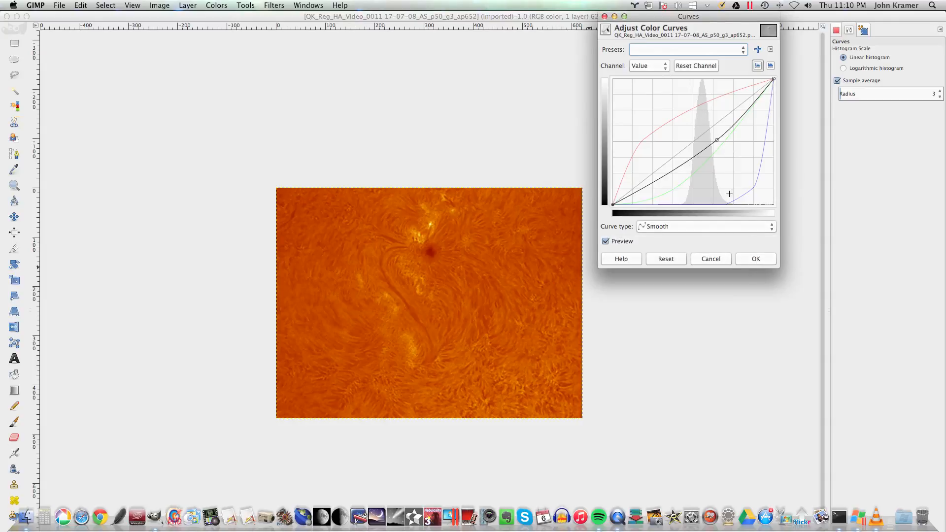
Step: Move the green curve's point to about x 128, y 83 and the red curve's to about x 66, y 110, and apply the adjustment
left_click(662, 69)
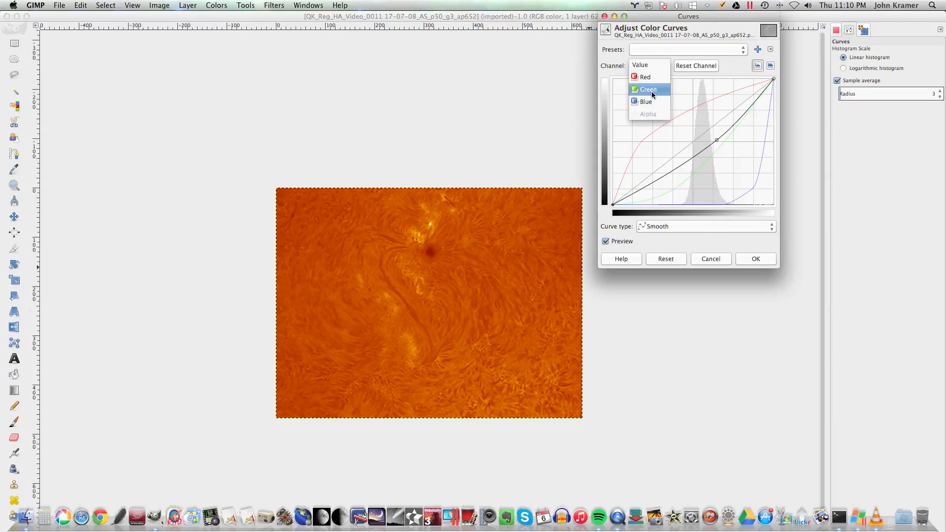
left_click(650, 89)
left_click_drag(682, 183, 693, 163)
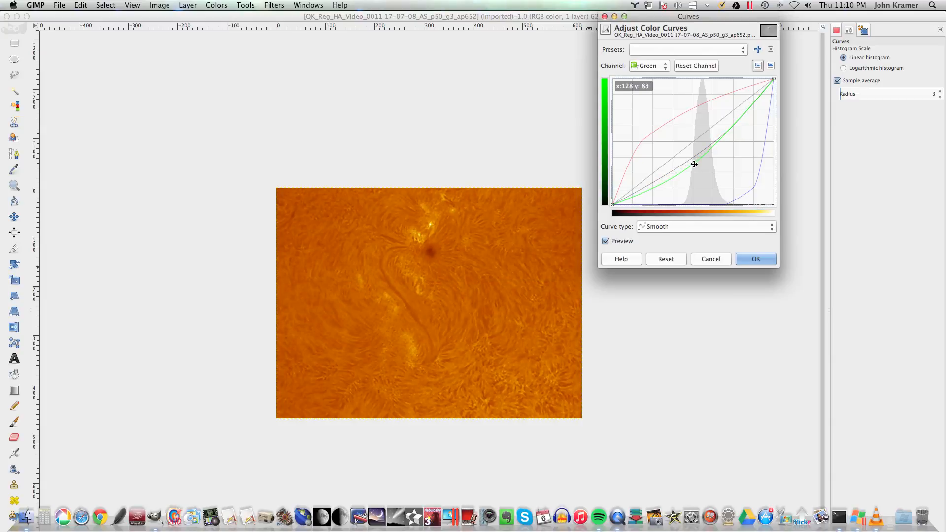
left_click(666, 67)
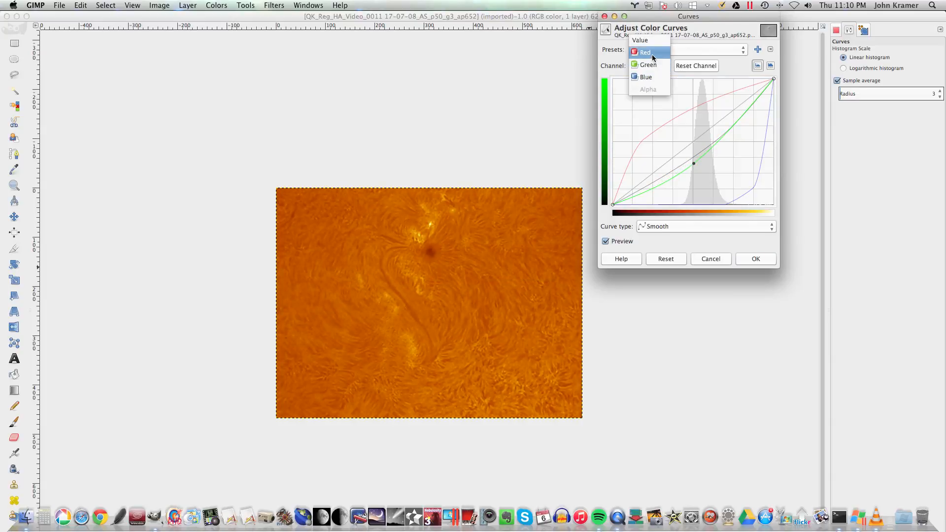
left_click(653, 58)
mouse_move(642, 142)
left_mouse_down()
mouse_move(661, 157)
mouse_move(655, 150)
left_mouse_up()
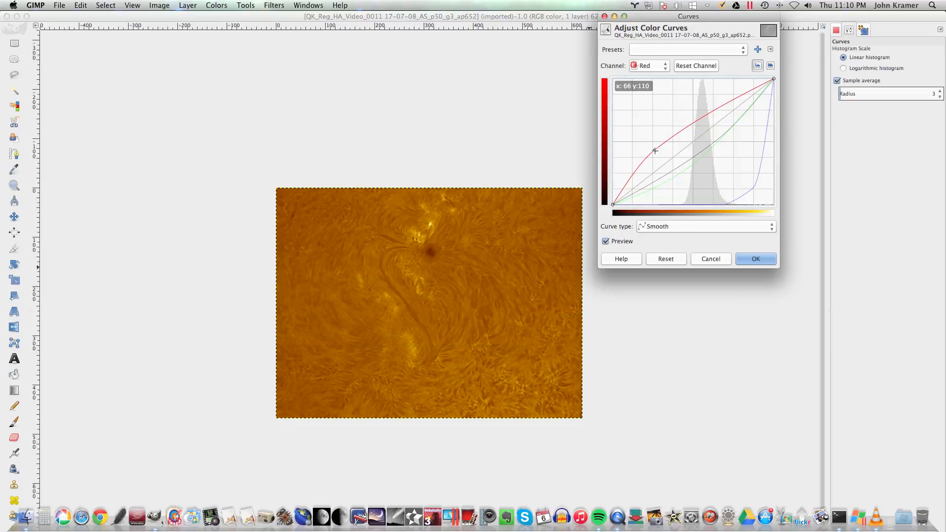
left_click(755, 259)
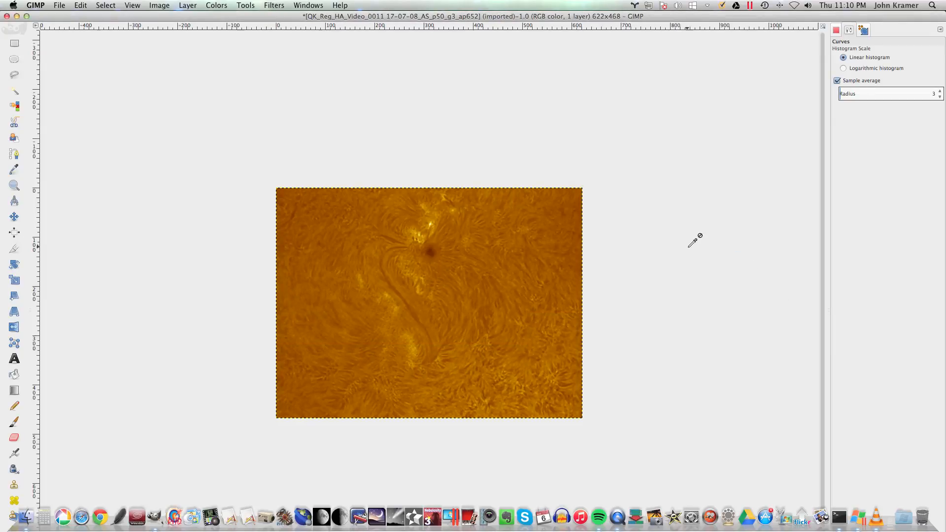
Step: Apply a Levels adjustment with the black input level at 35 and the midtone gamma at 2.00
left_click(216, 5)
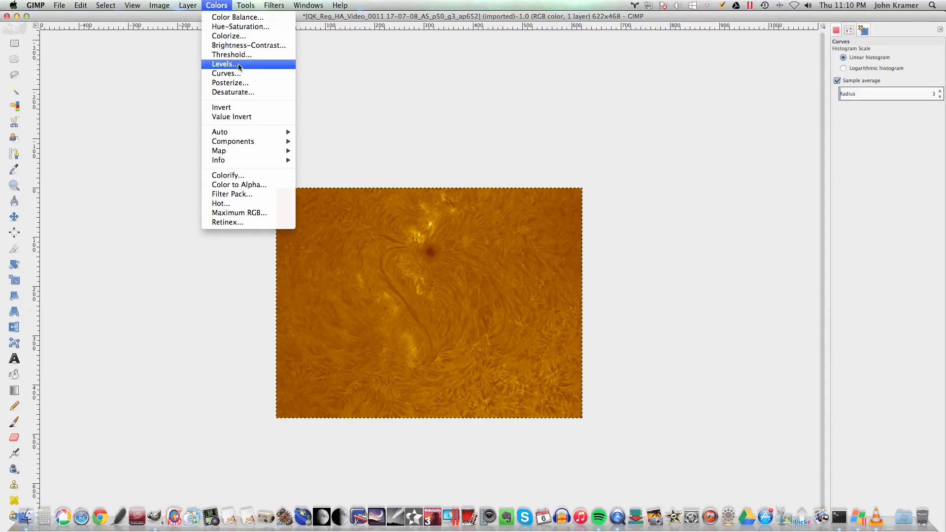
left_click(225, 64)
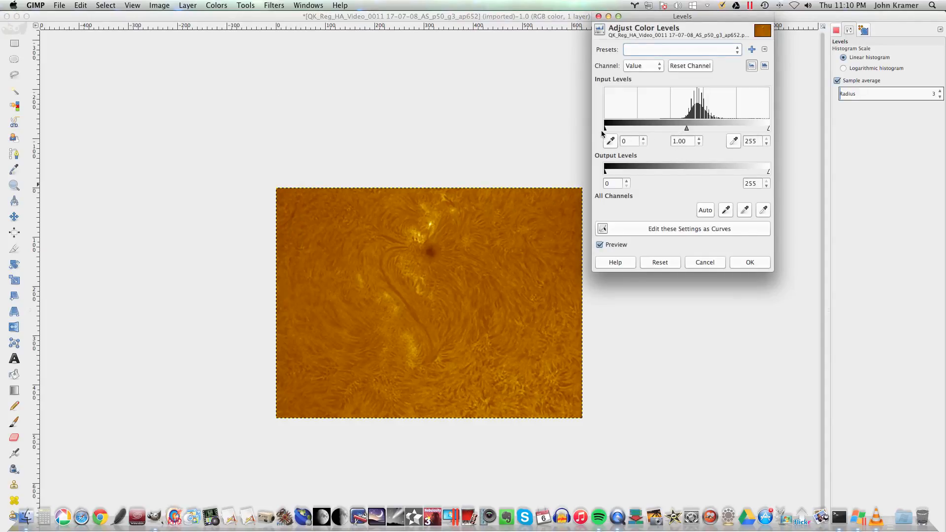
left_click_drag(607, 129, 626, 129)
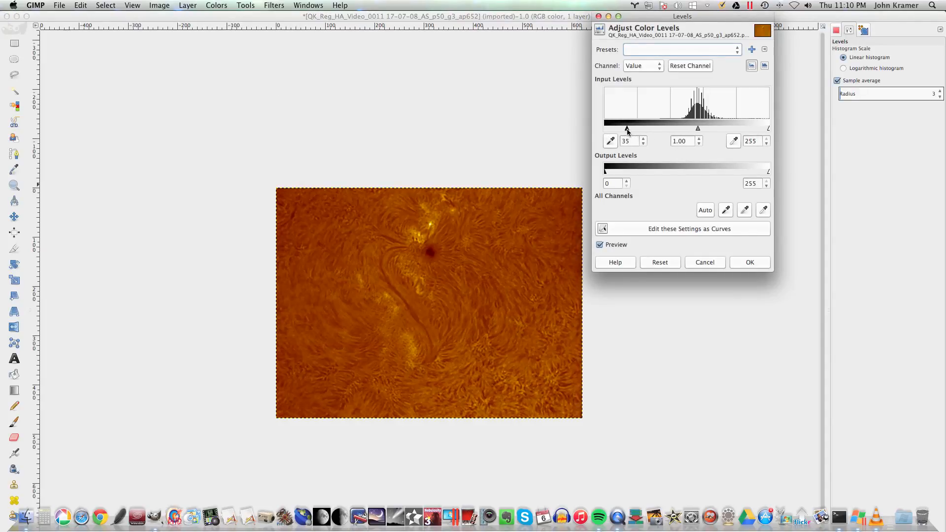
left_click_drag(697, 128, 676, 129)
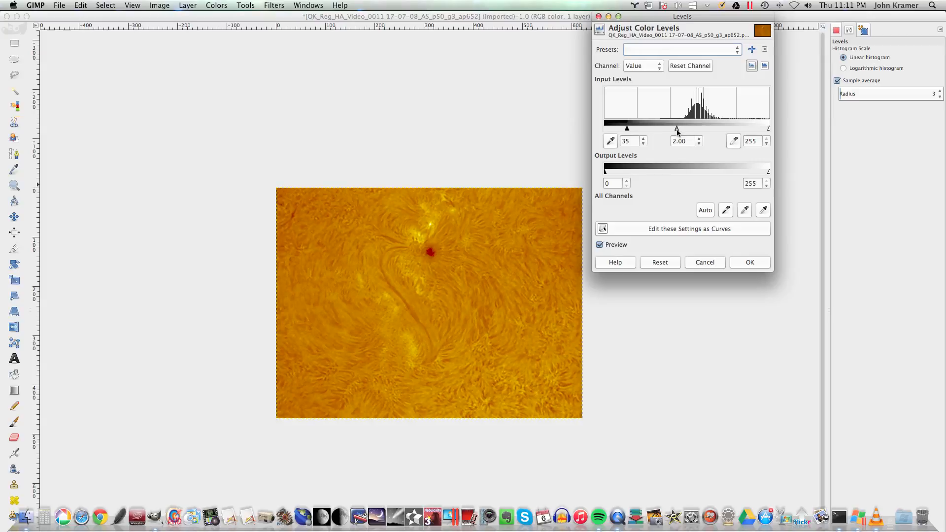
left_click(750, 263)
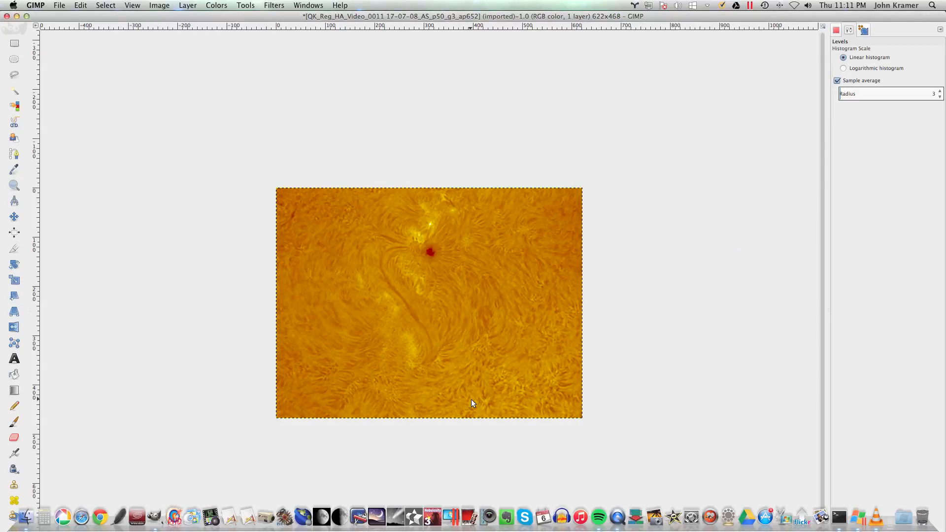
Step: Export the image as a PNG into the Gimp Processed and Finalized folder, adding the prefix "CL)" to the file name
left_click(55, 6)
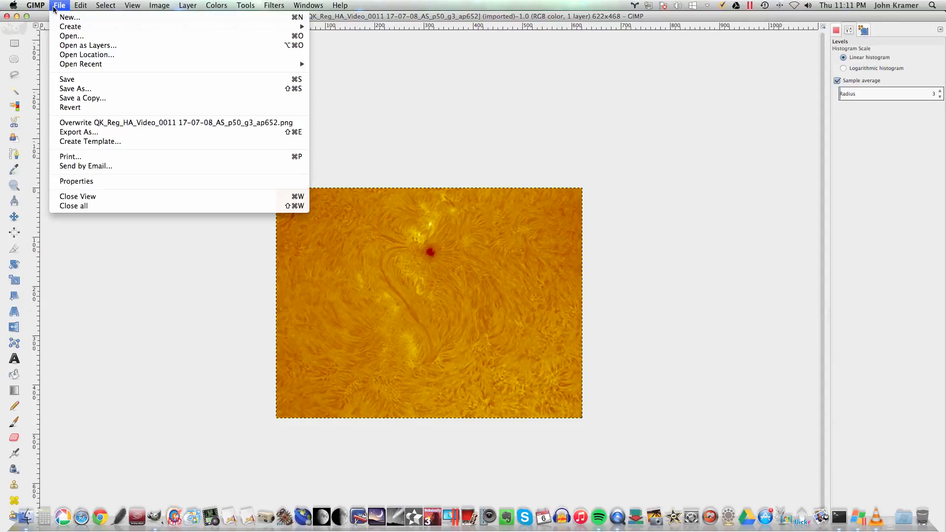
left_click(82, 133)
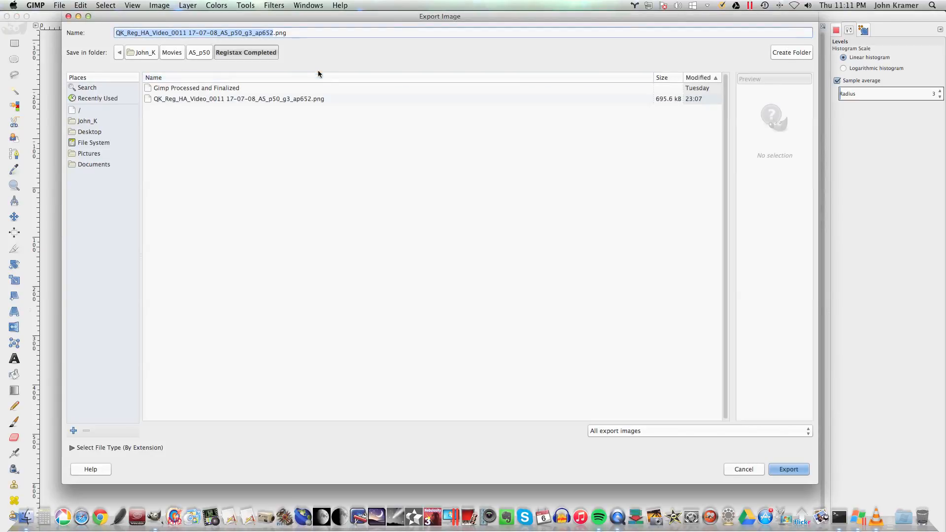
double_click(199, 88)
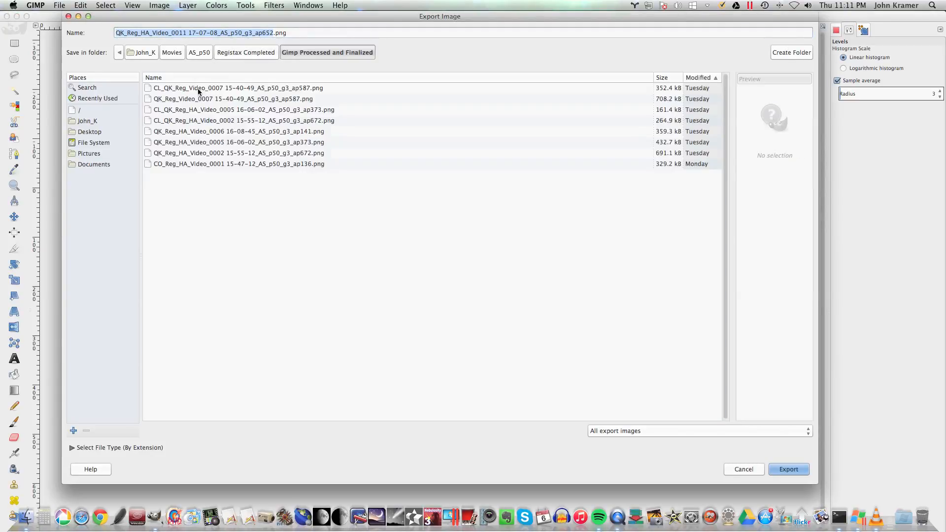
left_click(117, 32)
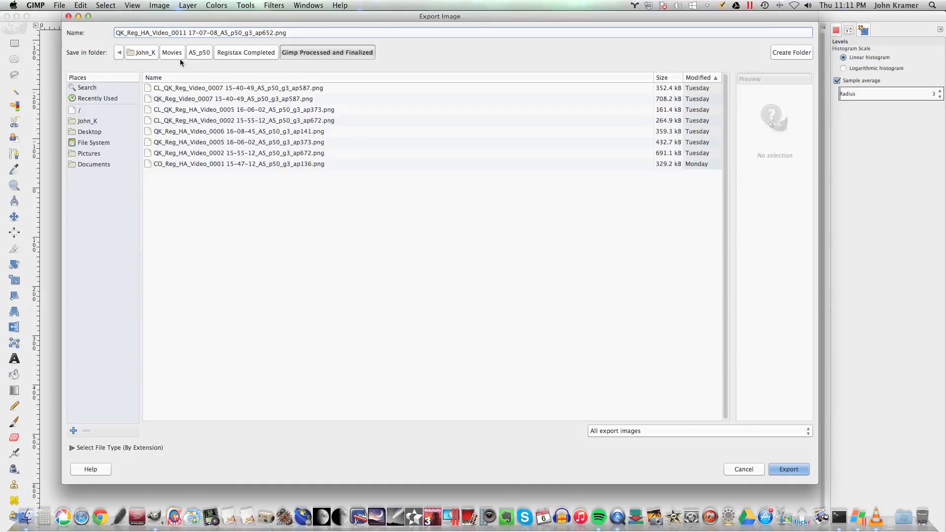
type("CL")
type("_")
left_click(788, 470)
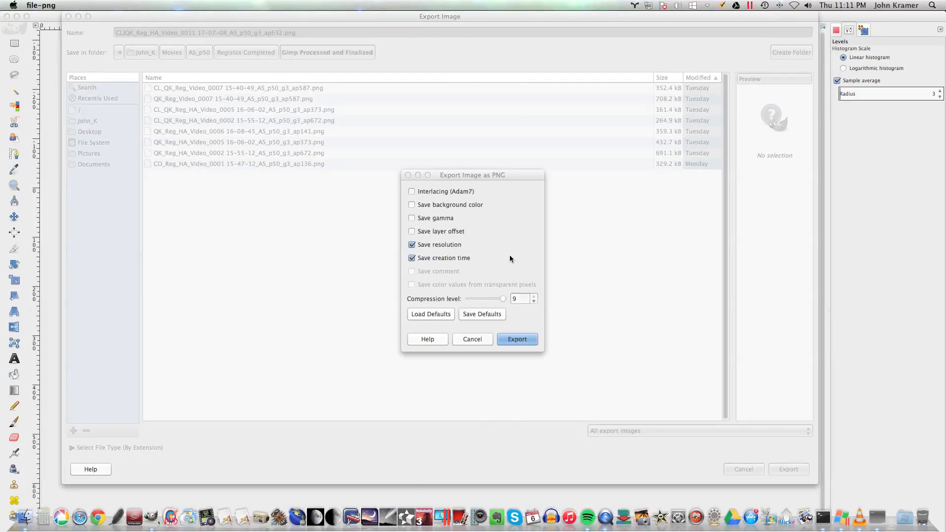
left_click(525, 341)
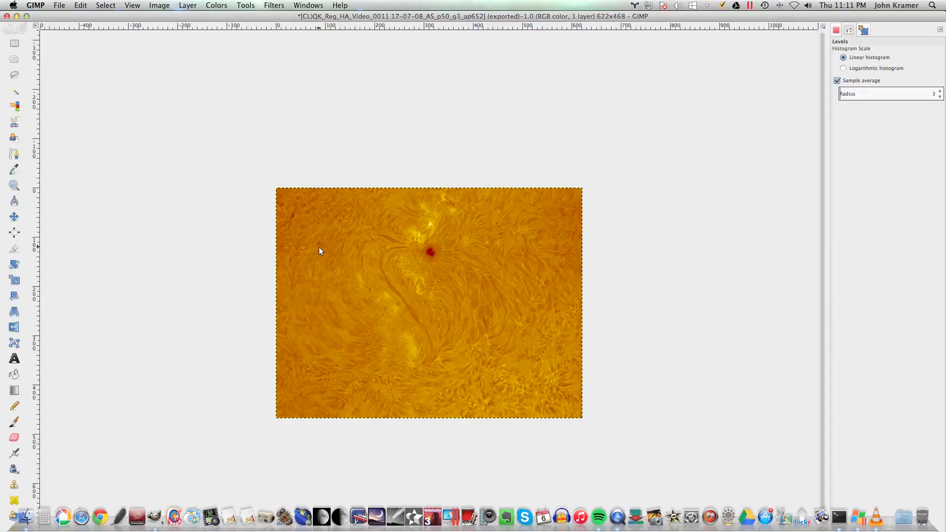
Step: Quit GIMP and discard the unsaved changes
left_click(35, 5)
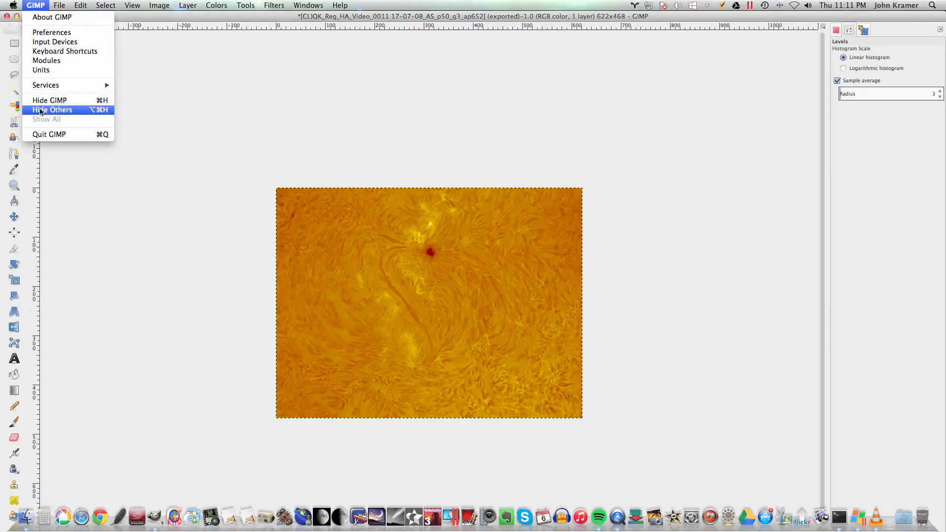
left_click(44, 135)
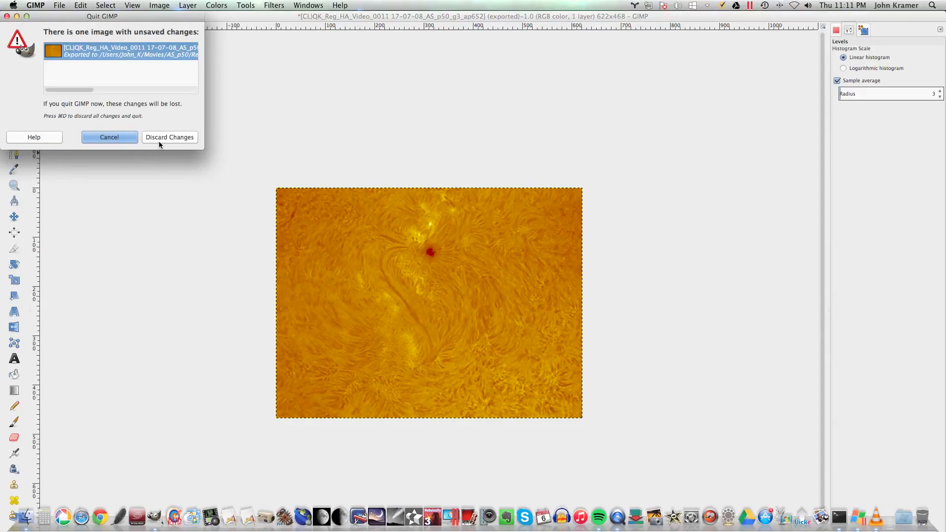
left_click(110, 137)
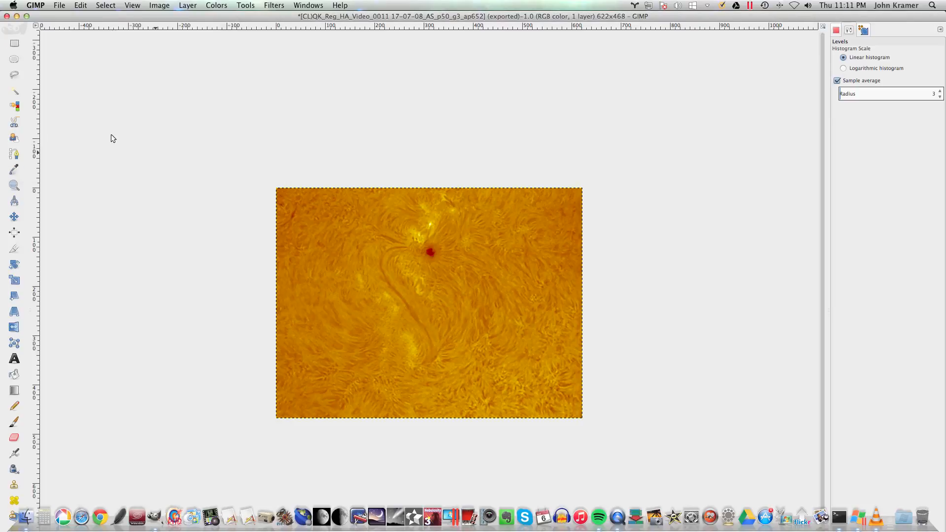
left_click(36, 5)
left_click(52, 135)
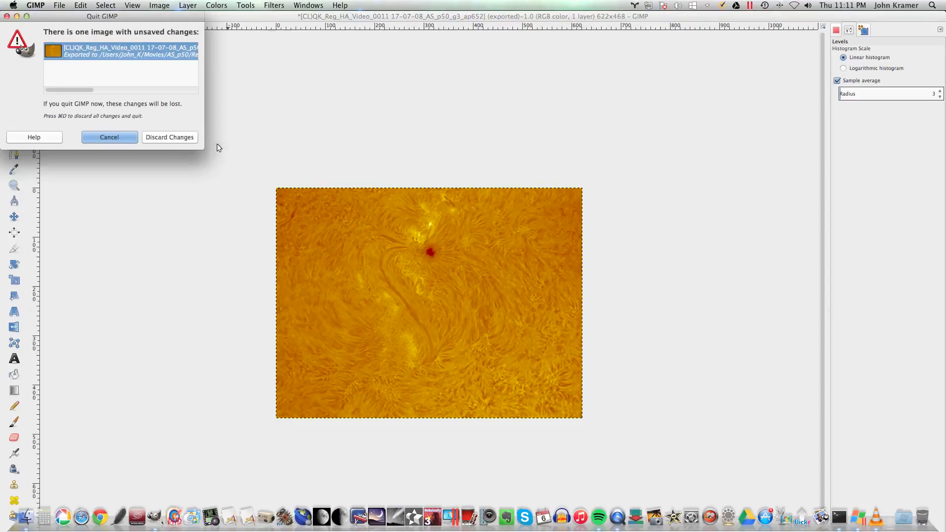
left_click(166, 138)
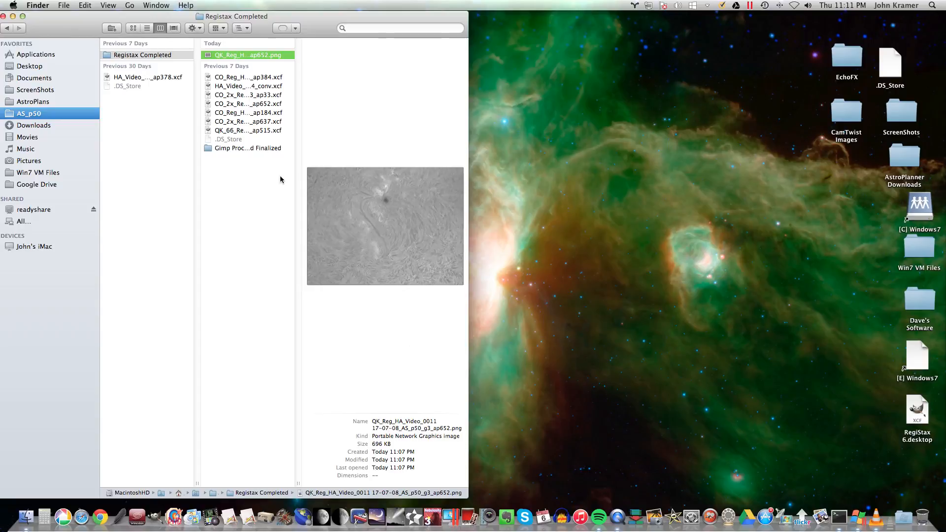
Step: Open the exported CL)QK_Reg_HA_Video_0011 PNG from the Gimp Processed and Finalized folder in Preview and move its window toward the middle of the desktop
left_click(262, 149)
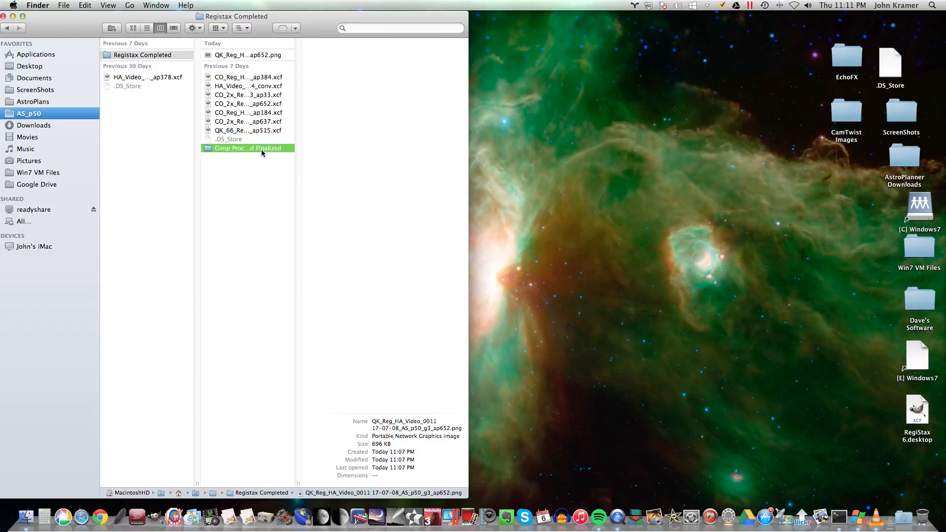
left_click(324, 55)
double_click(315, 58)
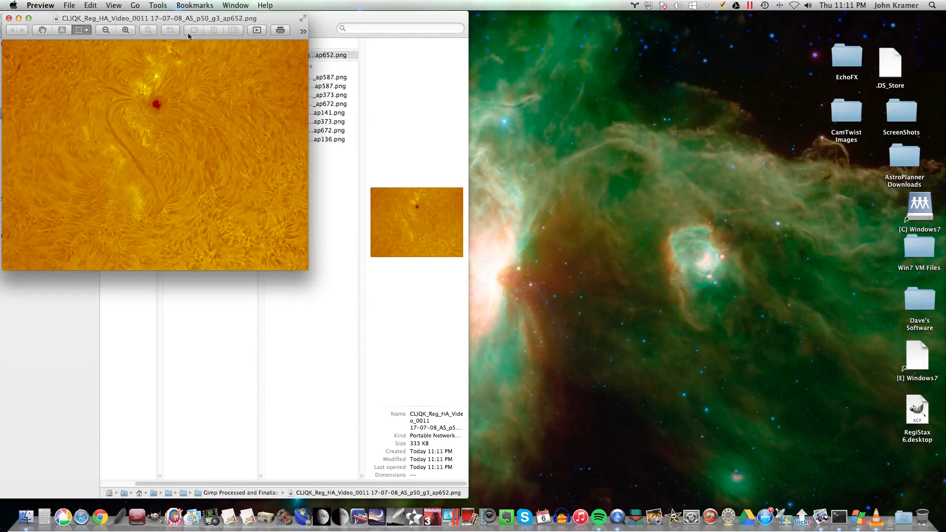
left_click_drag(191, 21, 503, 149)
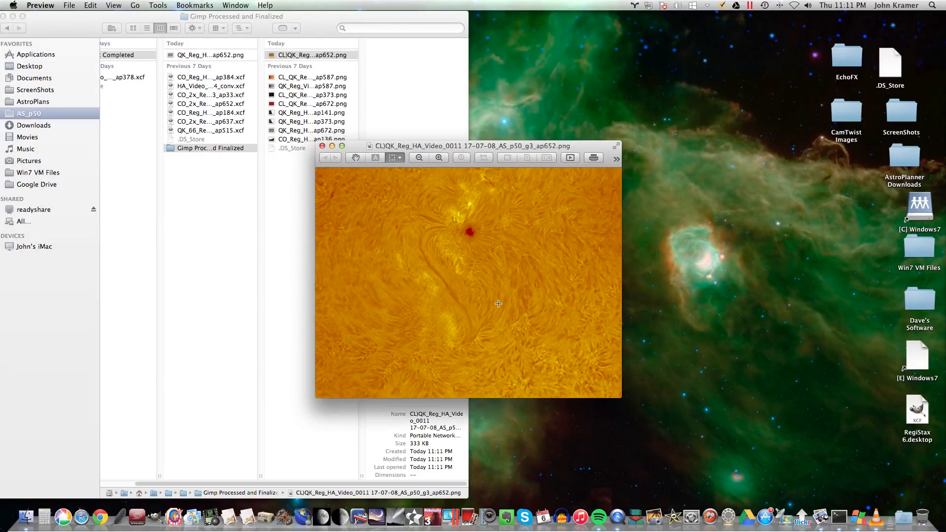